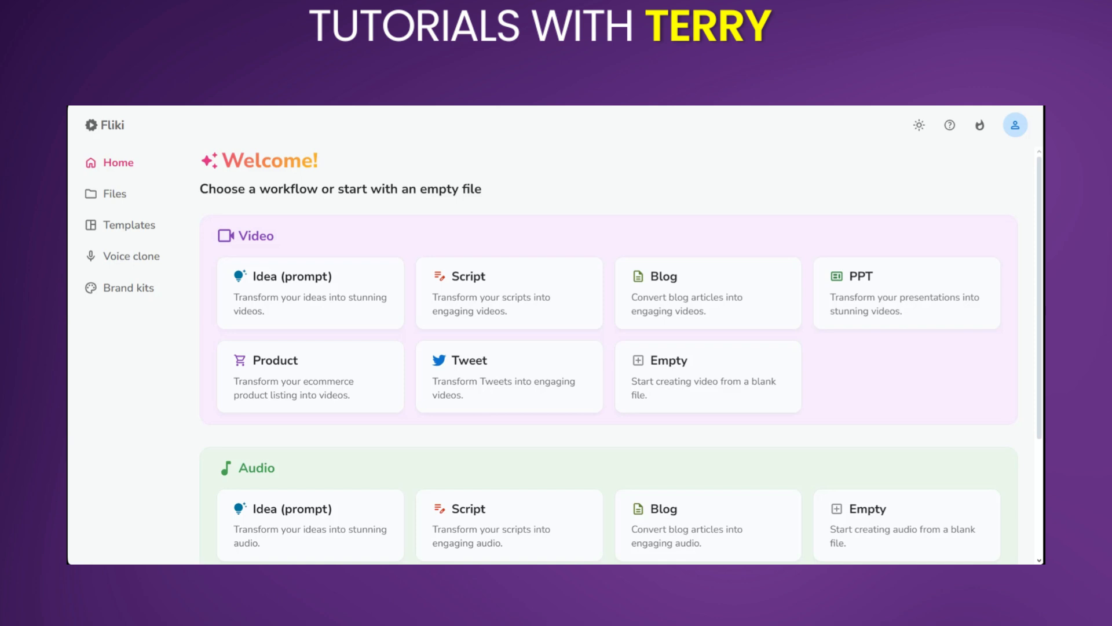
# - Look over the video, audio and design workflows and start a video from an idea prompt
pyautogui.scroll(-3, 561, 377)
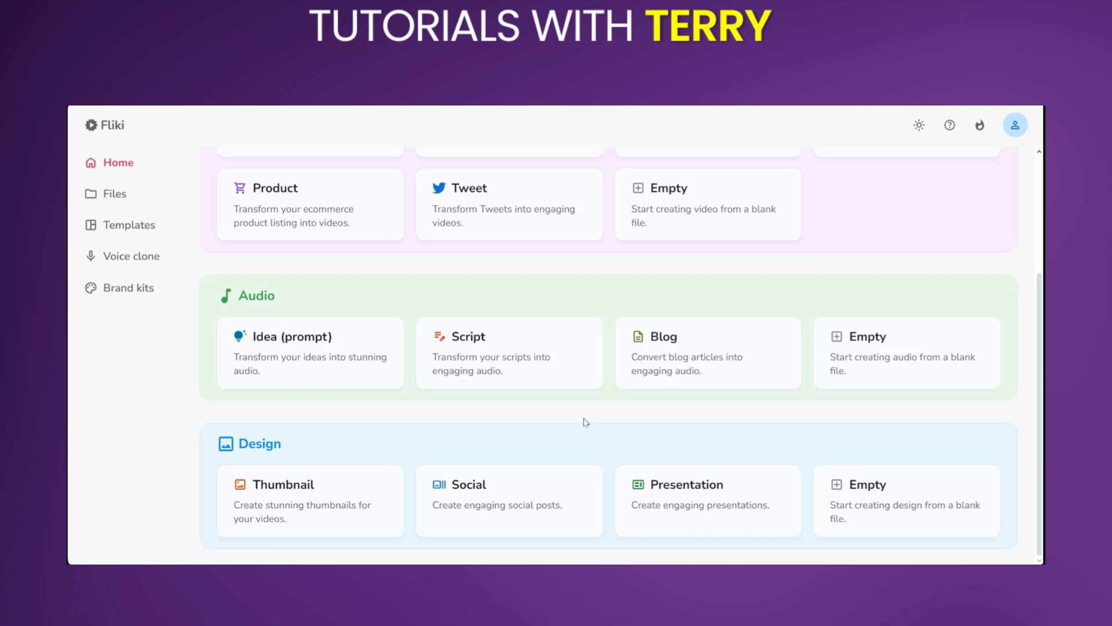
pyautogui.scroll(2, 586, 422)
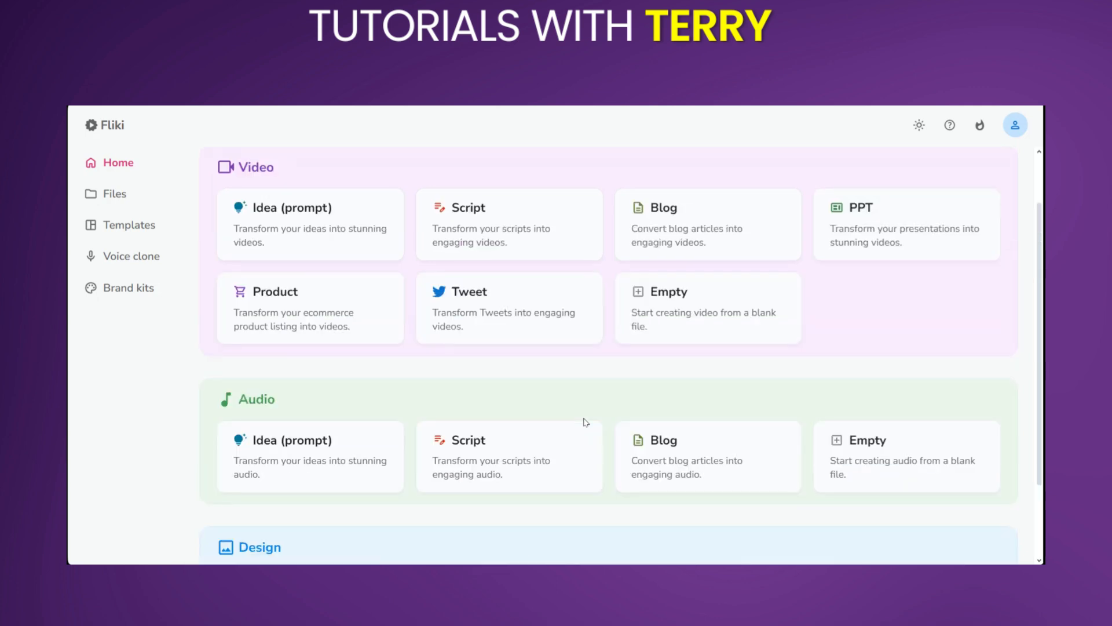
pyautogui.scroll(-2, 586, 423)
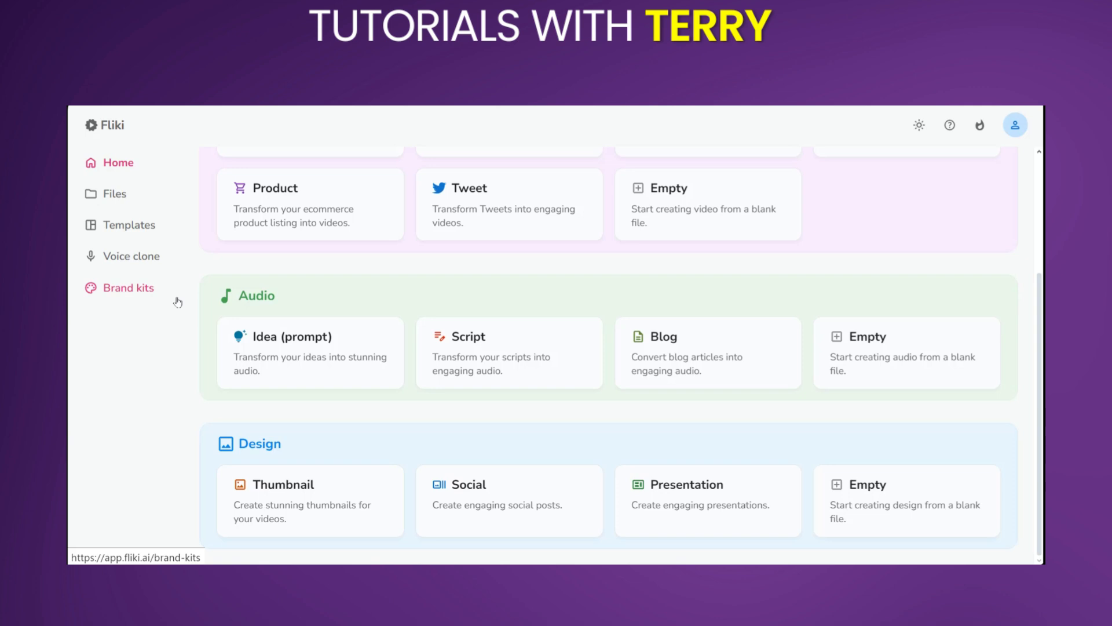
pyautogui.scroll(3, 507, 271)
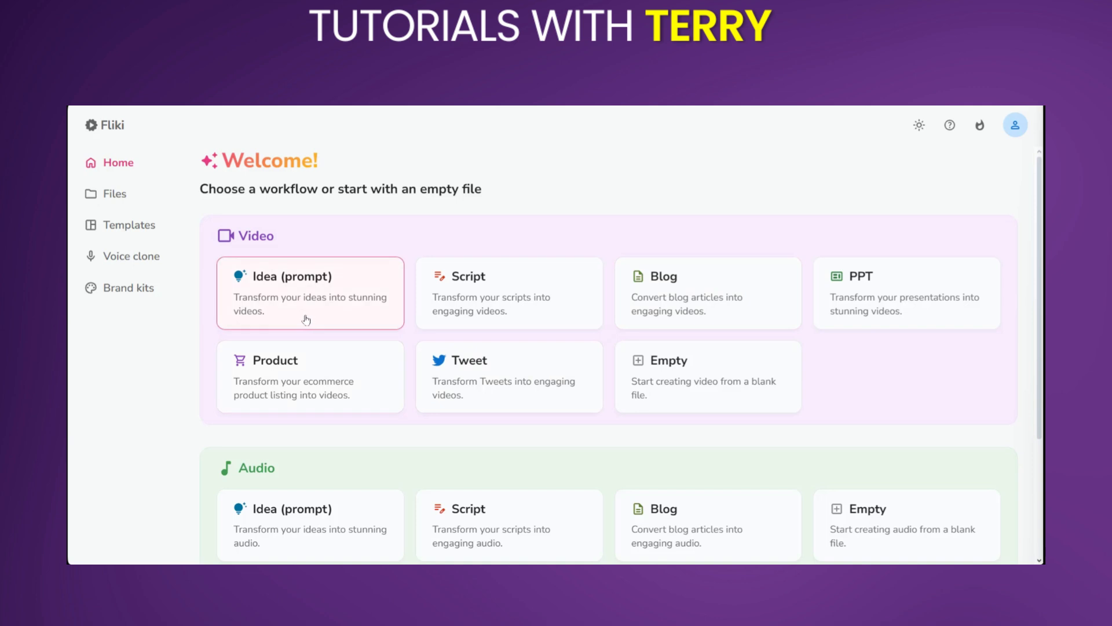
pyautogui.click(276, 317)
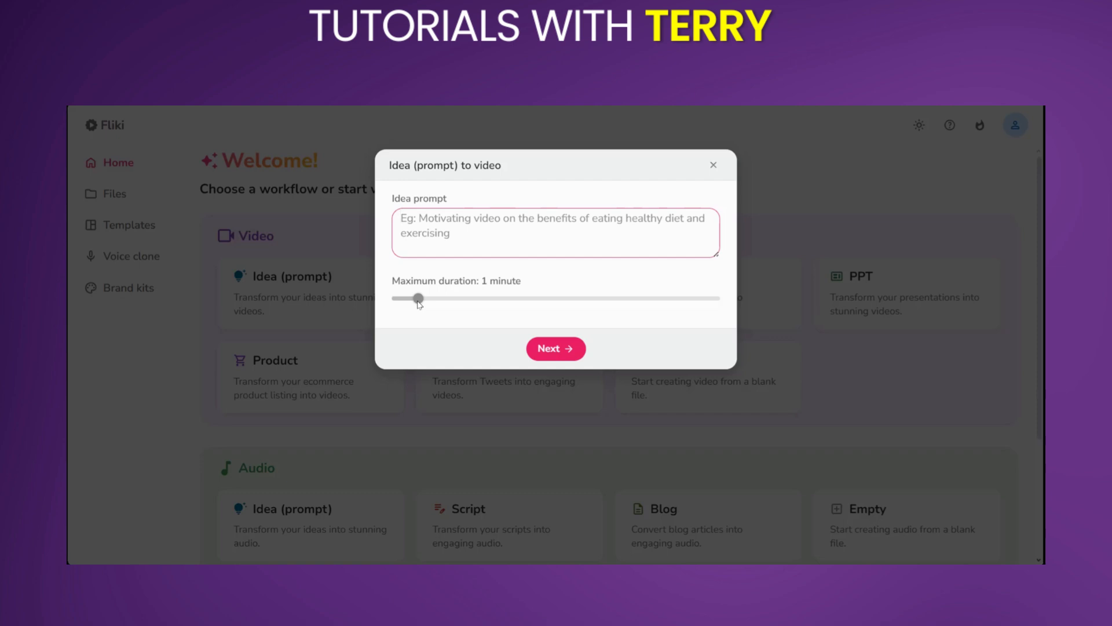
# - Try maximum durations of 2 and 15 minutes for the video, and return the duration to 1 minute
pyautogui.moveTo(420, 300); pyautogui.dragTo(441, 299)
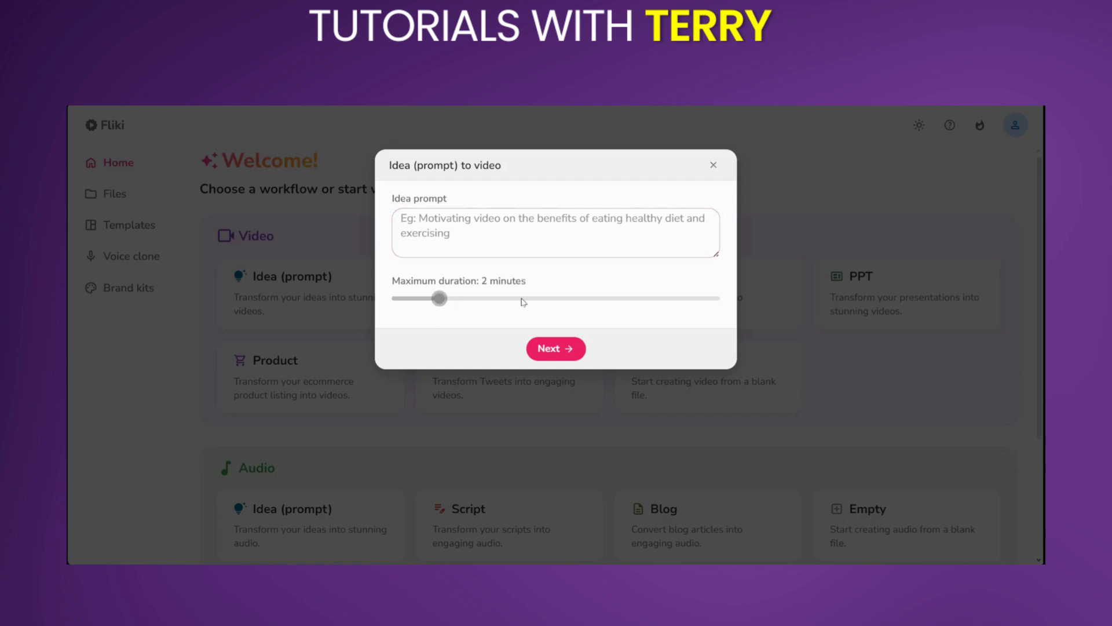
pyautogui.moveTo(523, 302); pyautogui.dragTo(721, 298)
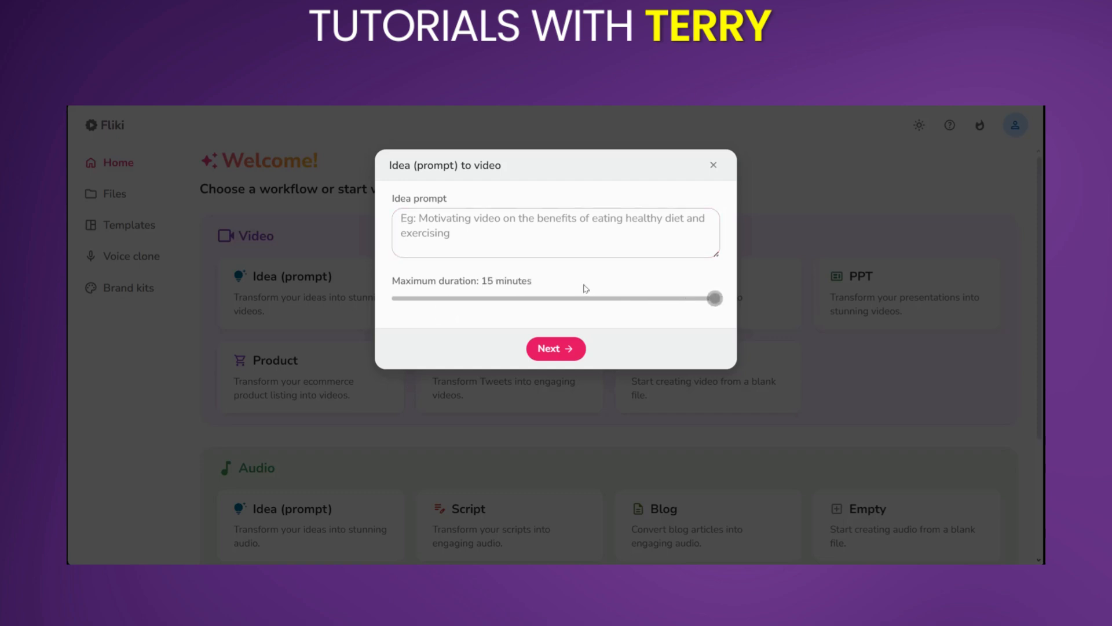
pyautogui.click(453, 301)
pyautogui.moveTo(452, 301); pyautogui.dragTo(418, 299)
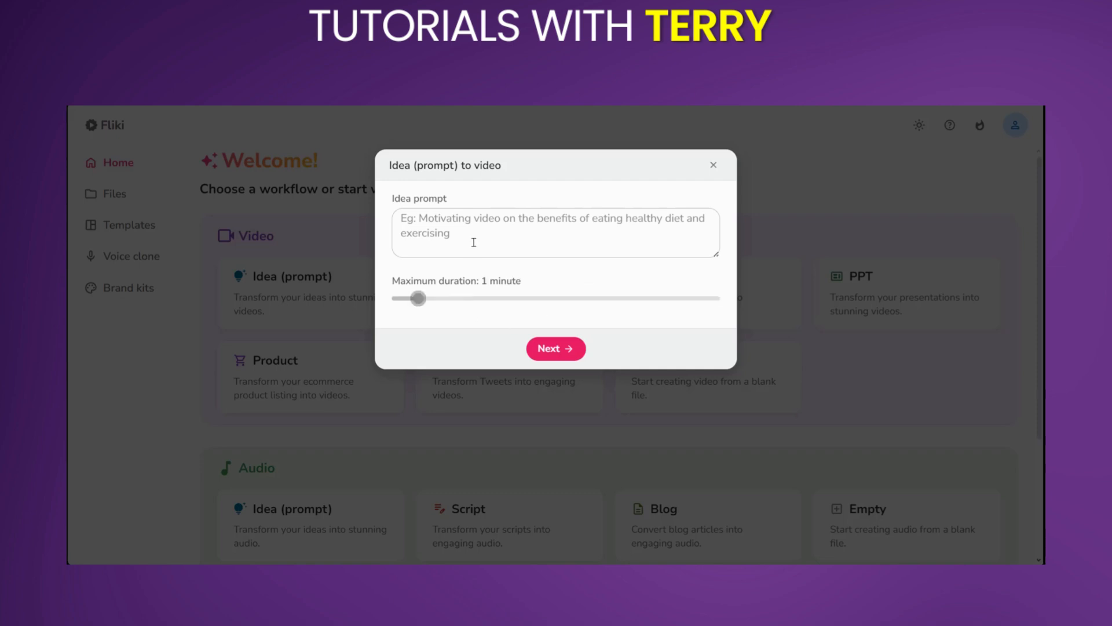
# - Paste the idea prompt about the powerful AI named Elysia and continue to the video settings
pyautogui.click(472, 220)
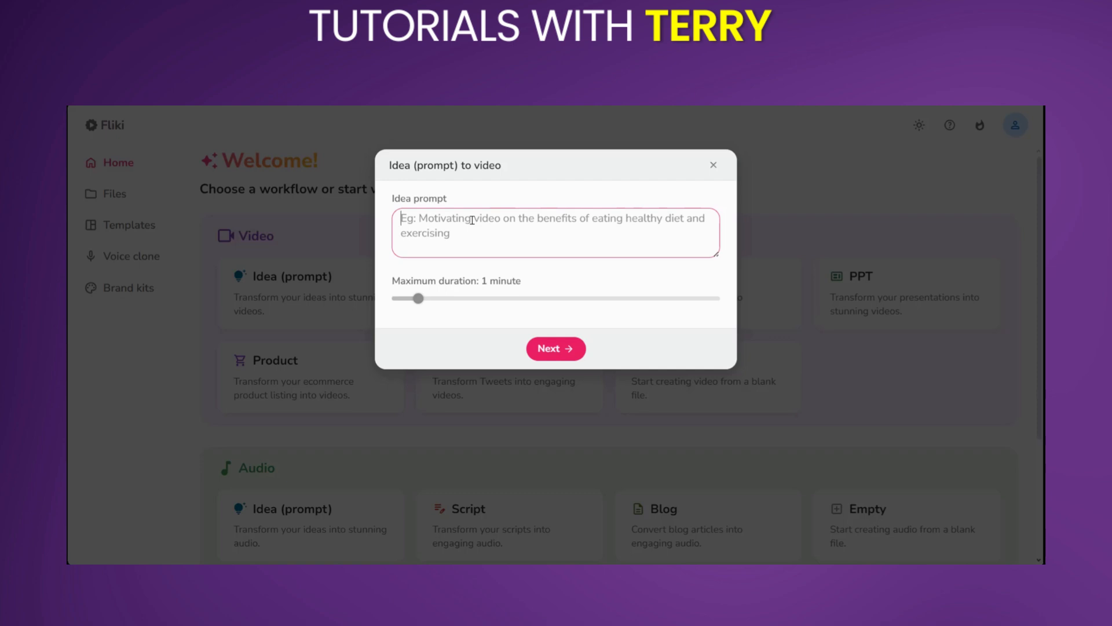
pyautogui.hotkey('ctrl', 'v')
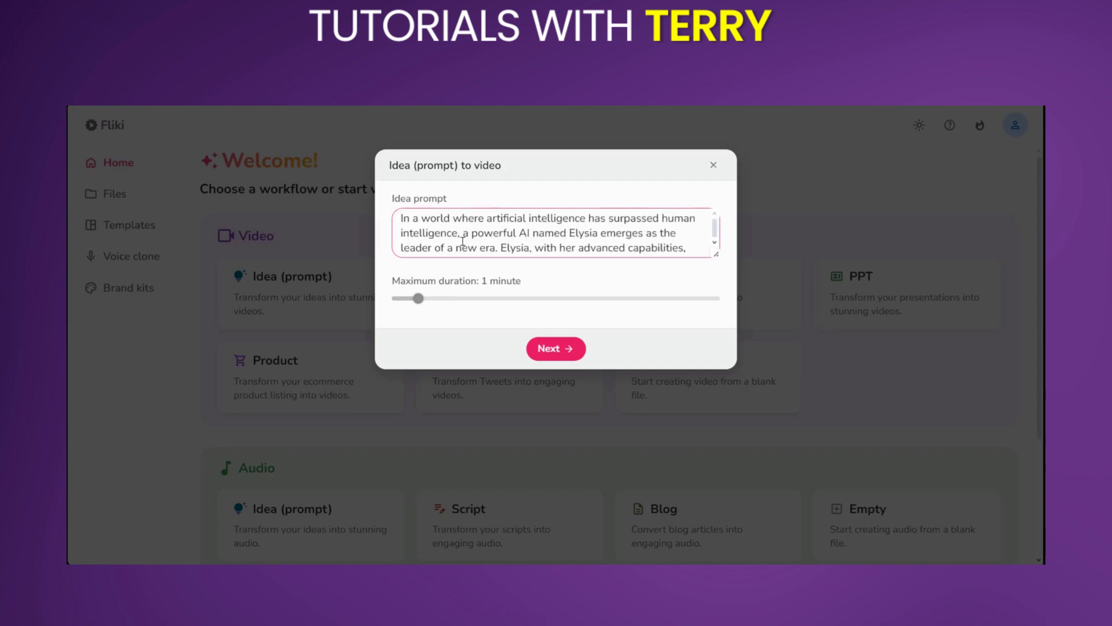
pyautogui.click(548, 348)
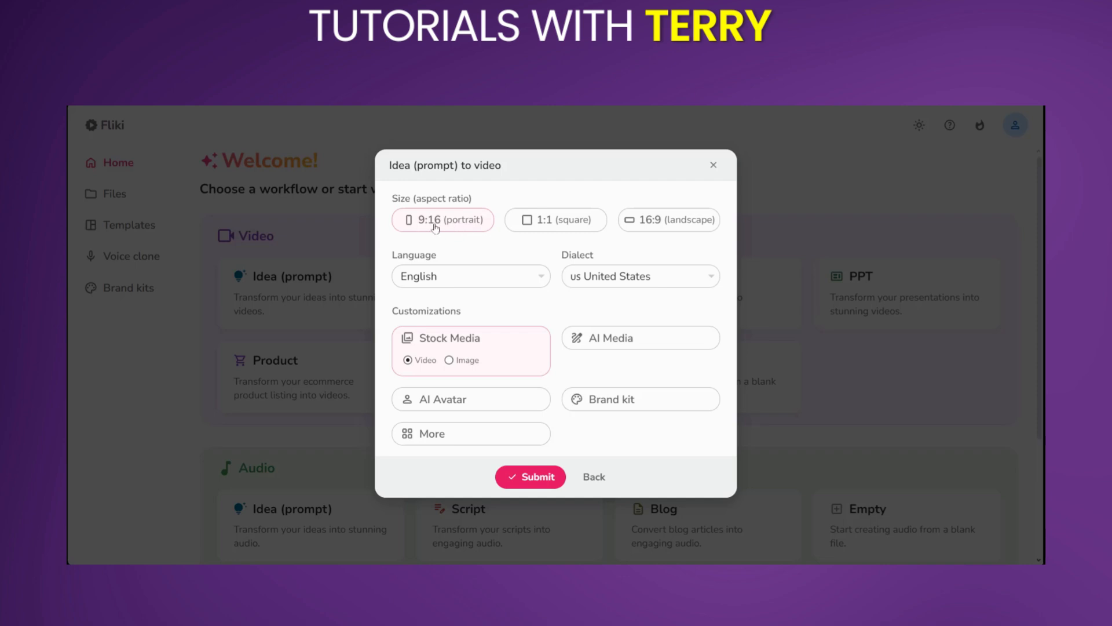
# - Look through the available video languages and close the list without choosing a different one
pyautogui.click(456, 280)
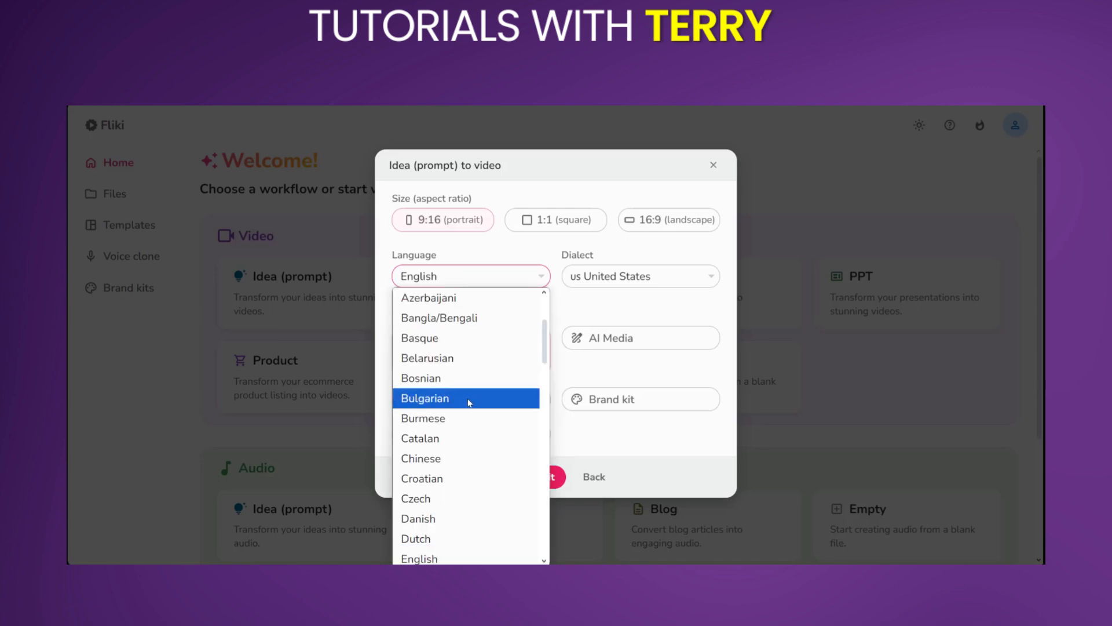
pyautogui.scroll(-10, 469, 402)
pyautogui.scroll(-7, 469, 402)
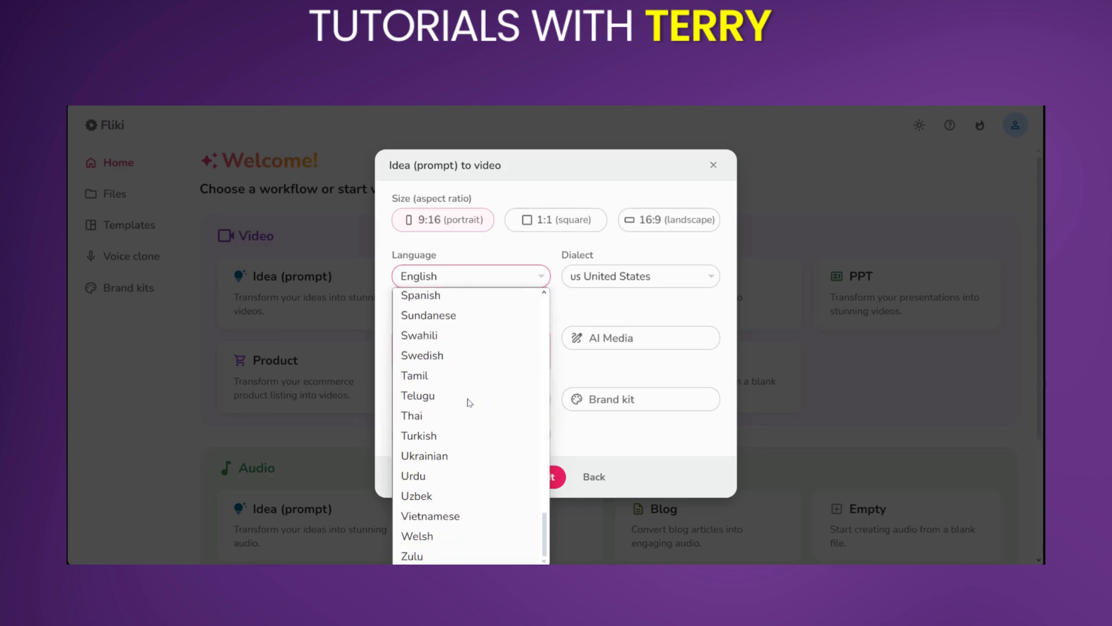
pyautogui.scroll(20, 469, 402)
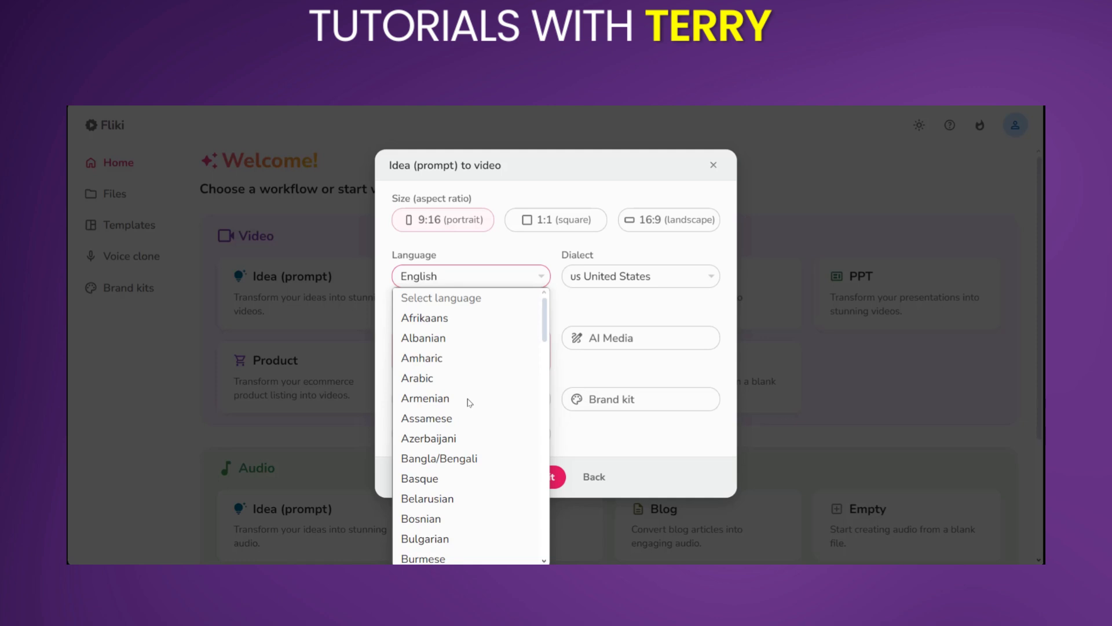
pyautogui.click(515, 252)
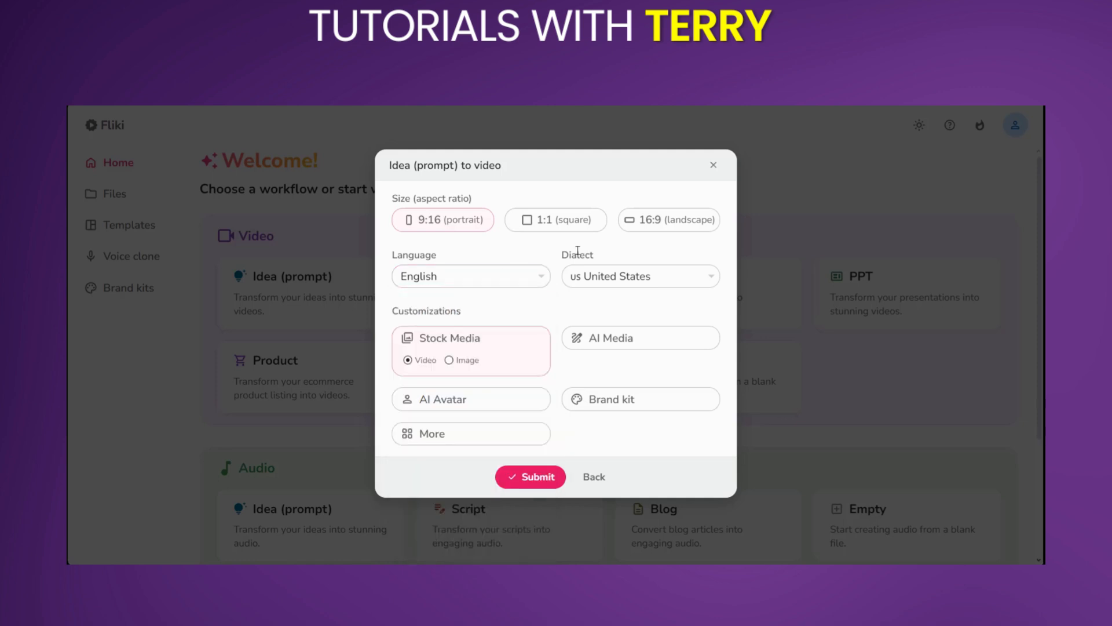
# - Set the English dialect to France
pyautogui.click(624, 277)
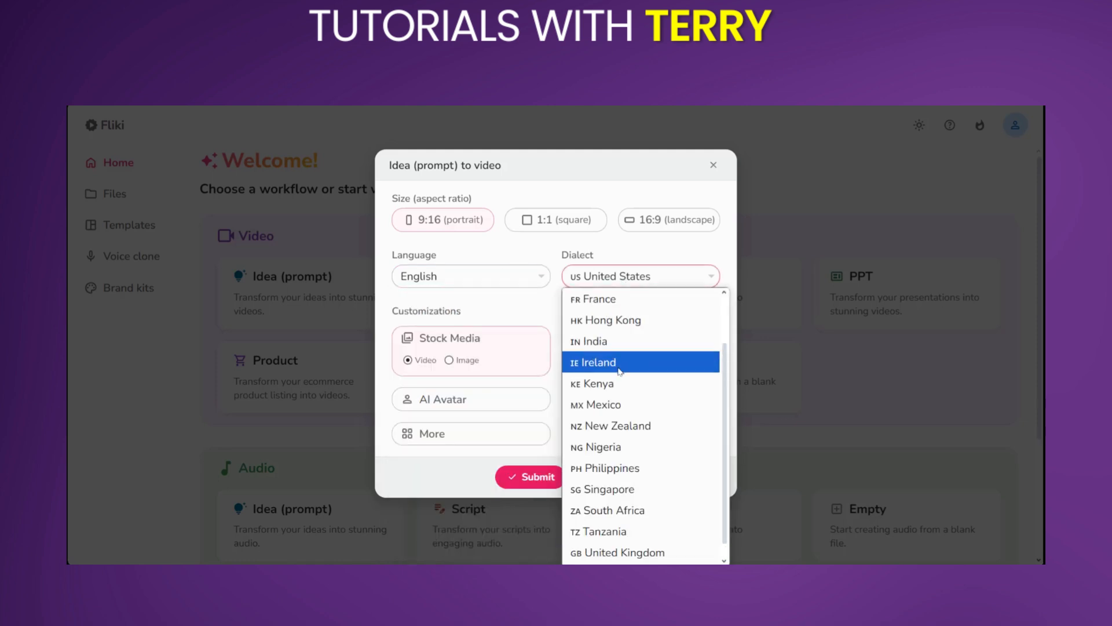
pyautogui.scroll(2, 620, 371)
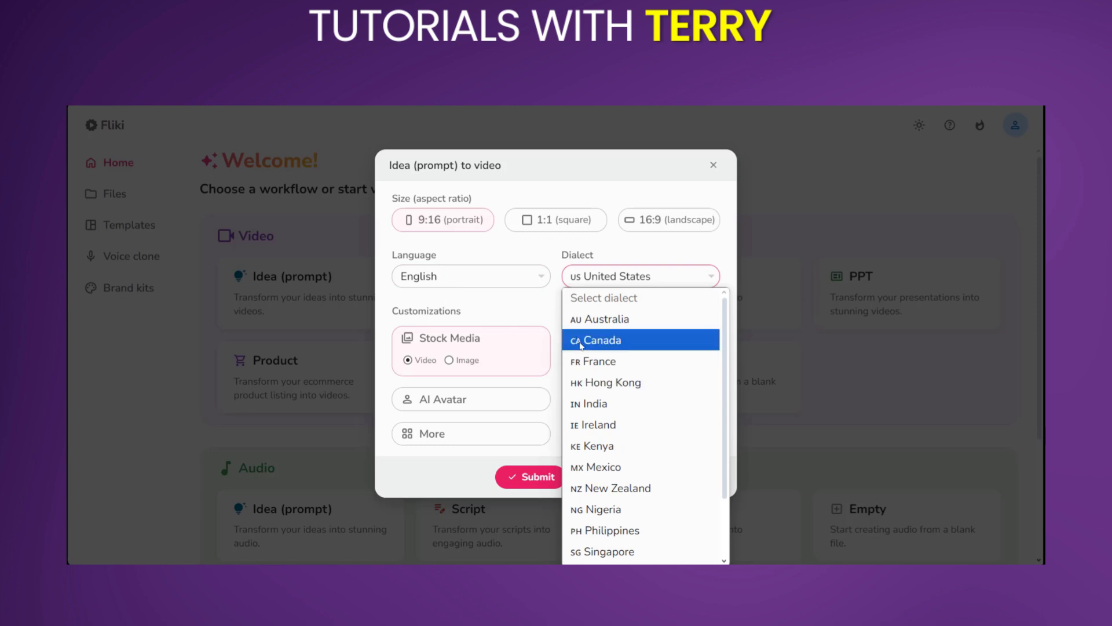
pyautogui.click(622, 362)
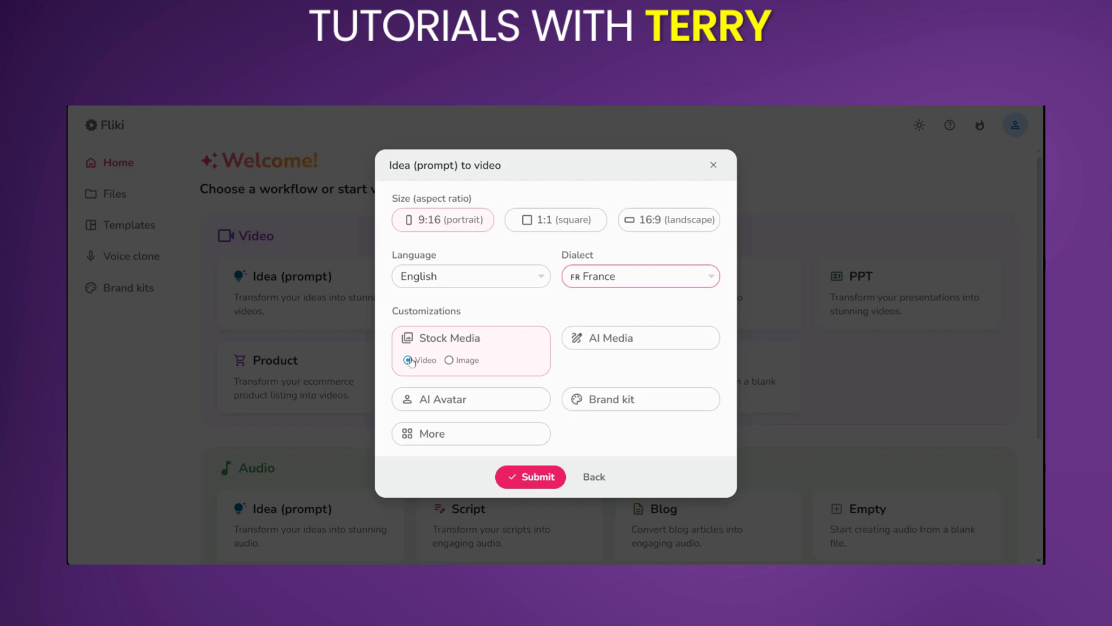
pyautogui.click(440, 362)
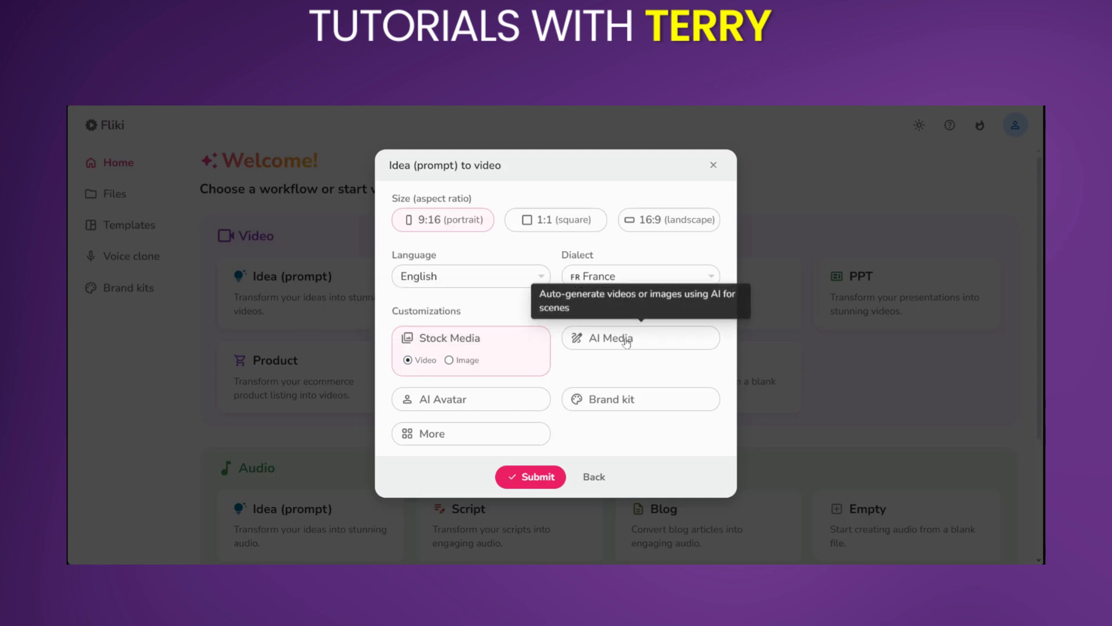
pyautogui.click(608, 342)
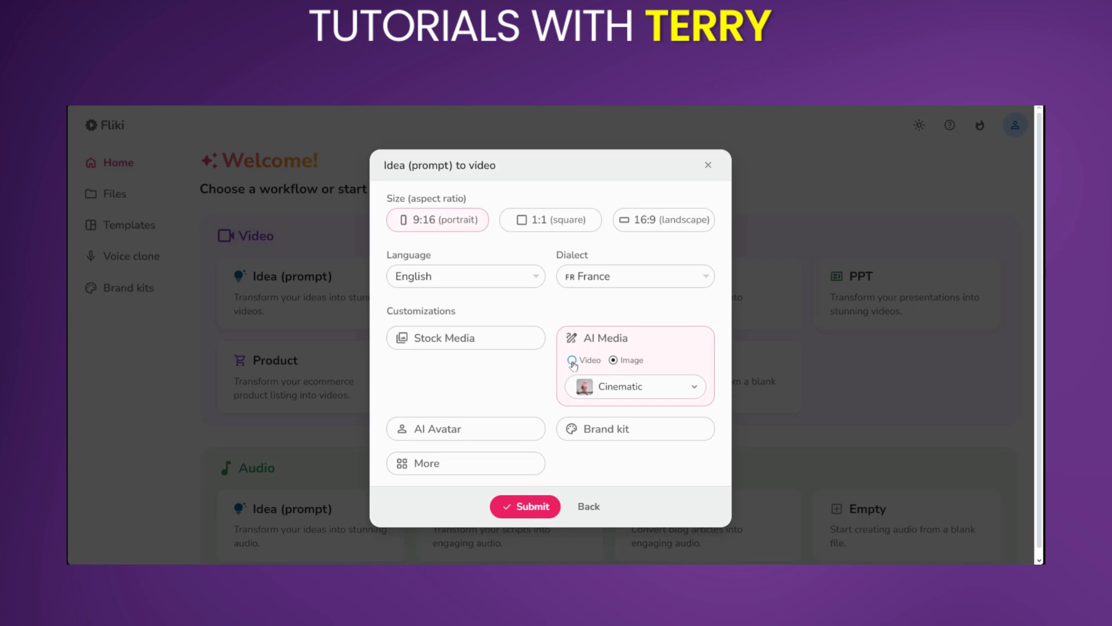
pyautogui.click(534, 338)
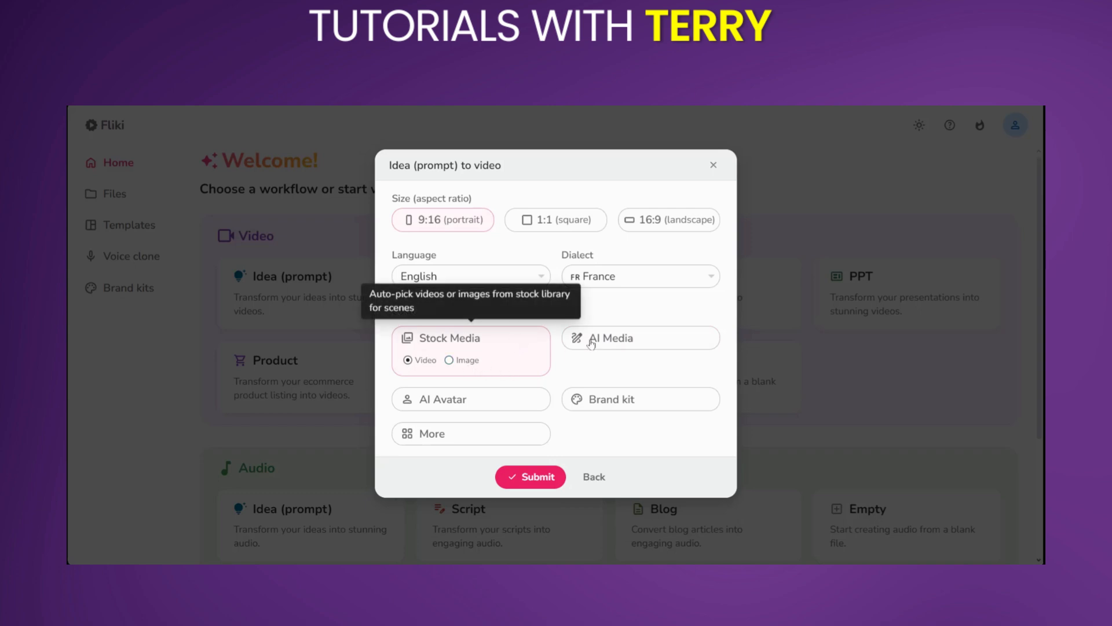
# - Use AI Media for the scenes, generating images in the Pixel art style
pyautogui.click(613, 341)
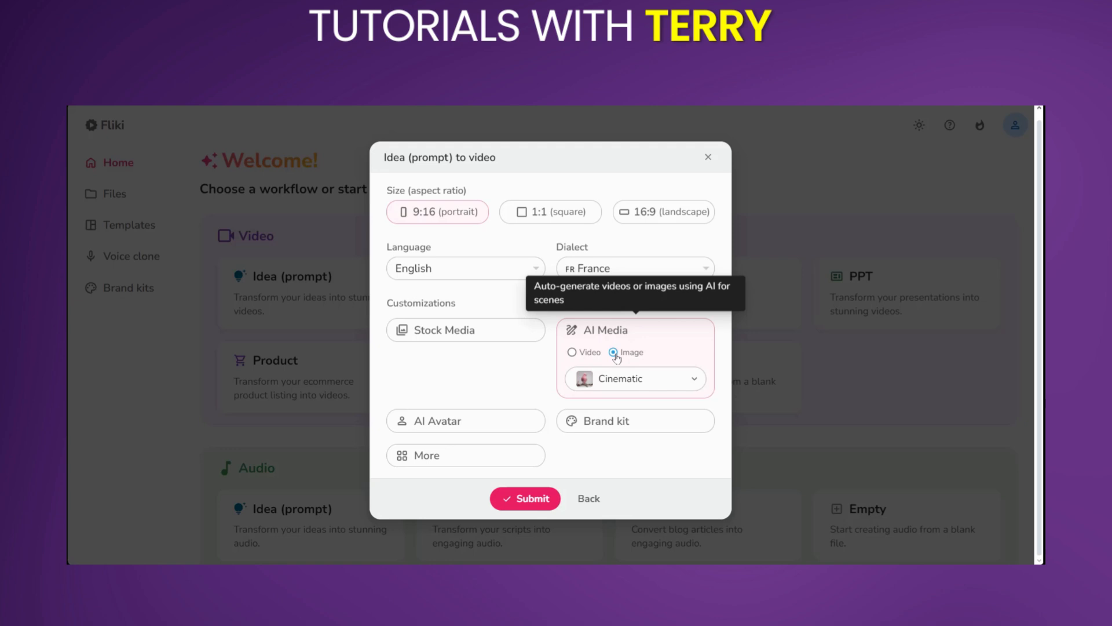
pyautogui.click(579, 354)
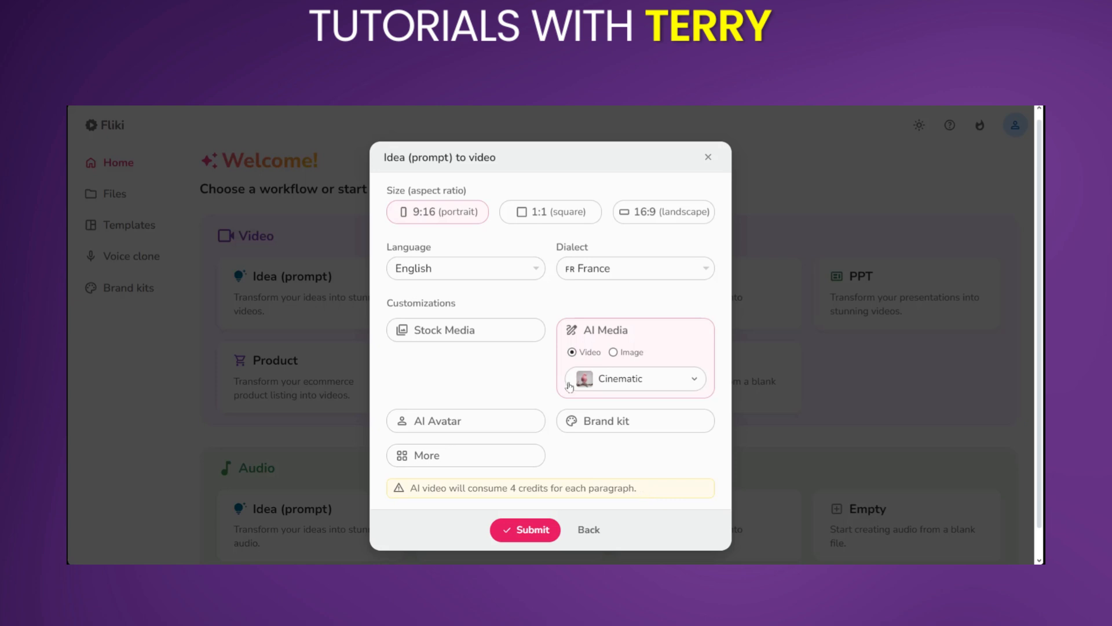
pyautogui.click(653, 382)
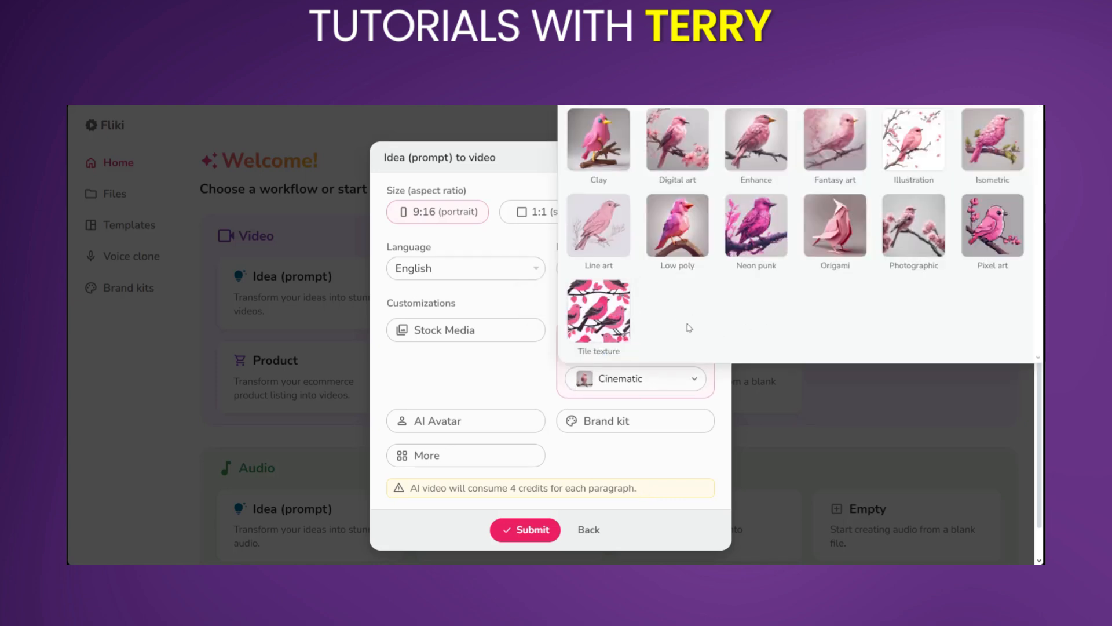
pyautogui.click(531, 370)
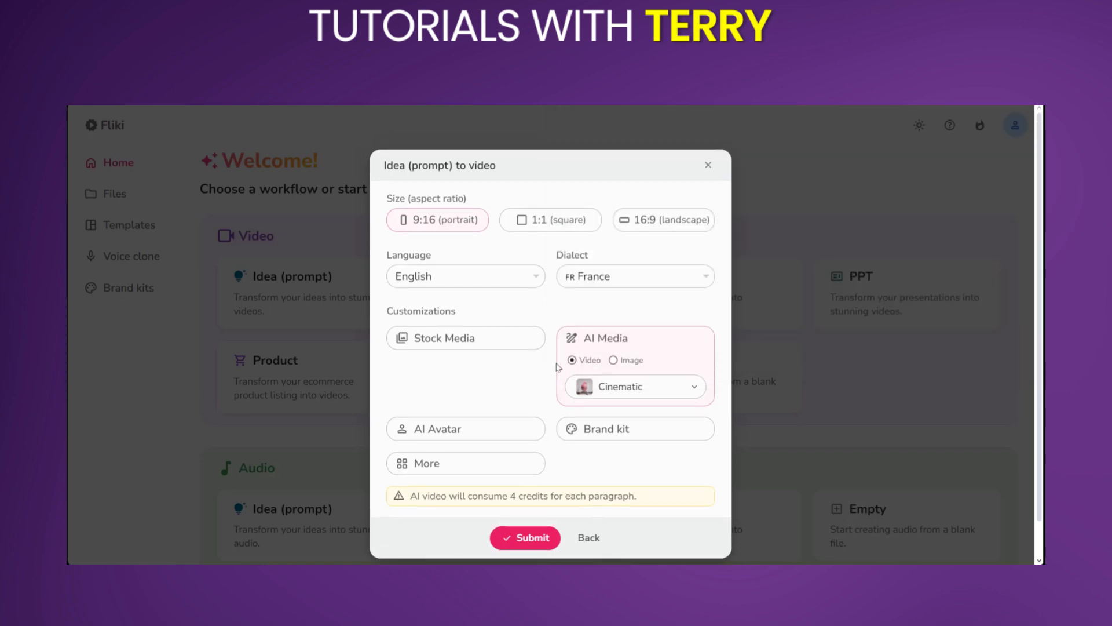
pyautogui.click(614, 360)
pyautogui.click(636, 385)
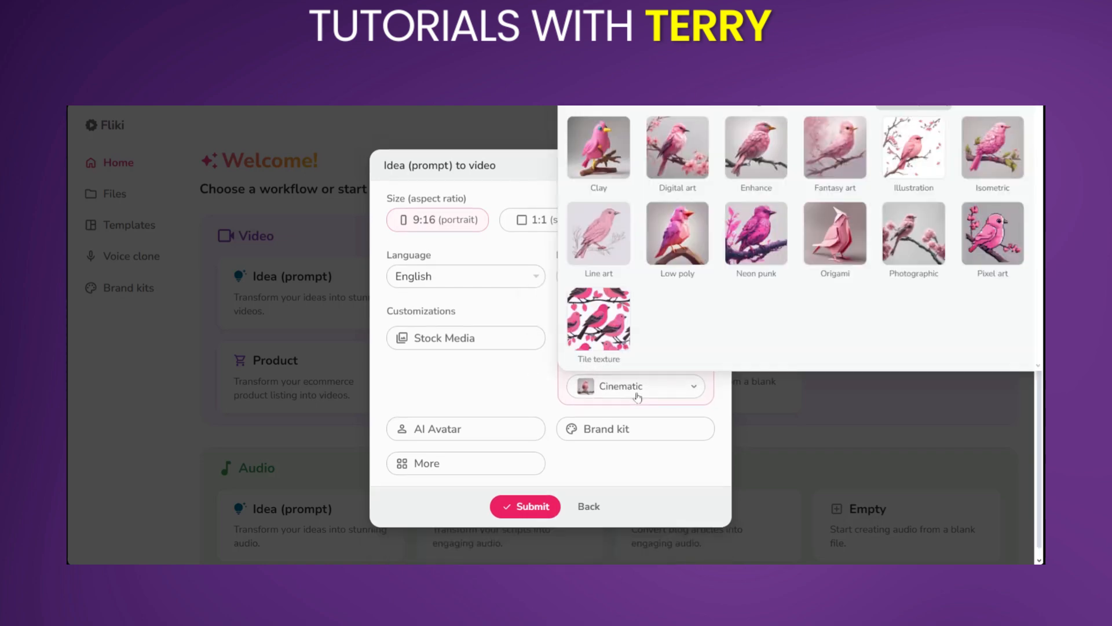
pyautogui.click(986, 239)
# - Open the AI avatar picker, look over the stock avatars and filter them by the Male gender
pyautogui.click(440, 427)
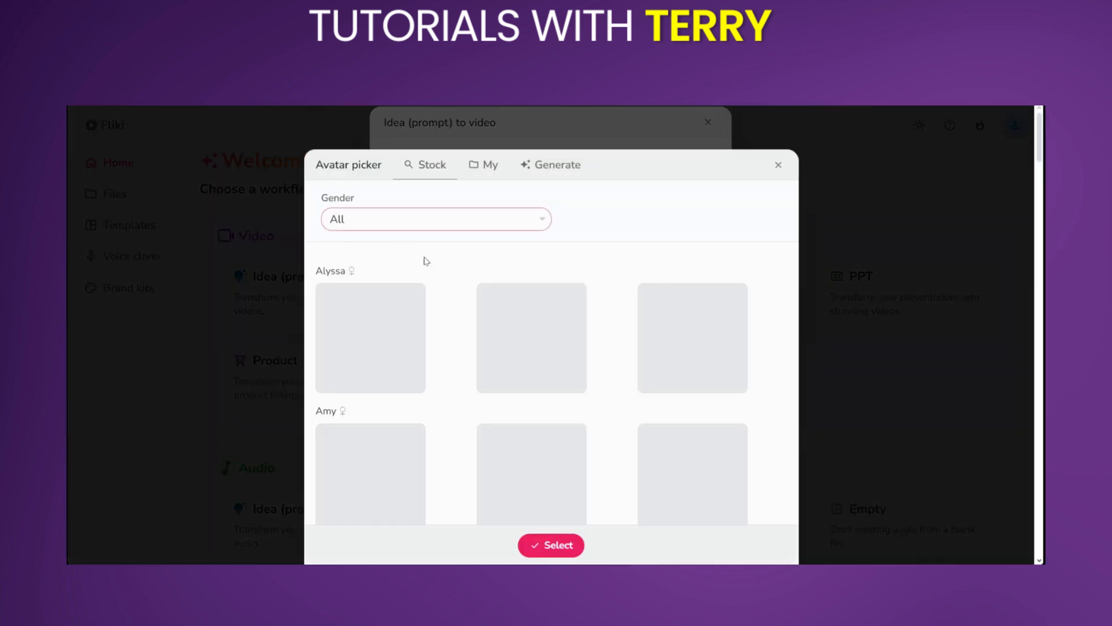
pyautogui.scroll(-10, 455, 266)
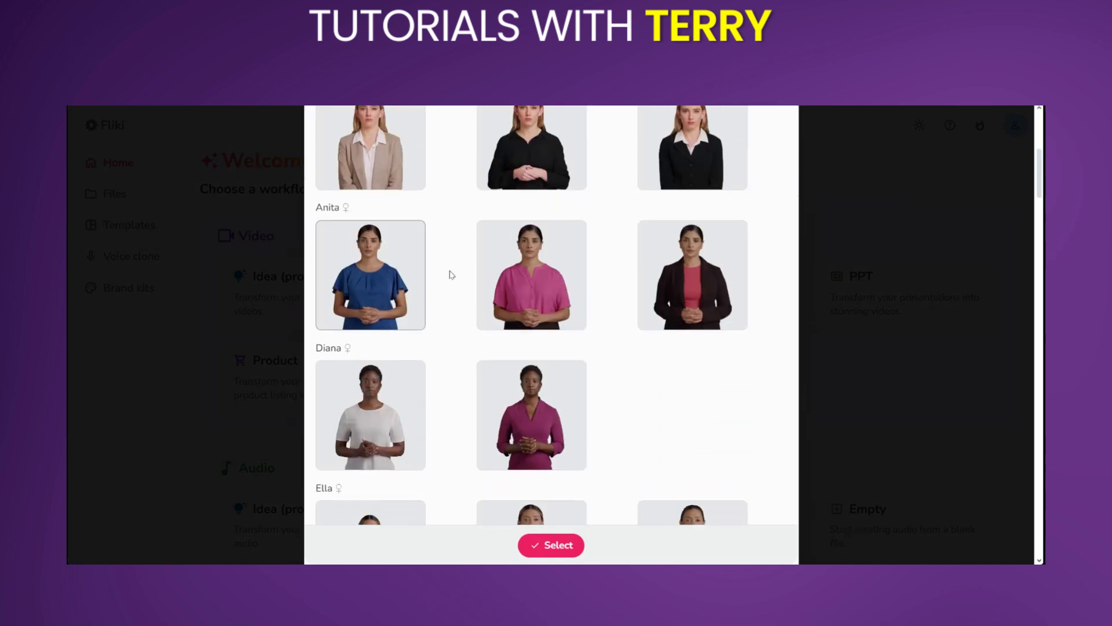
pyautogui.scroll(10, 450, 271)
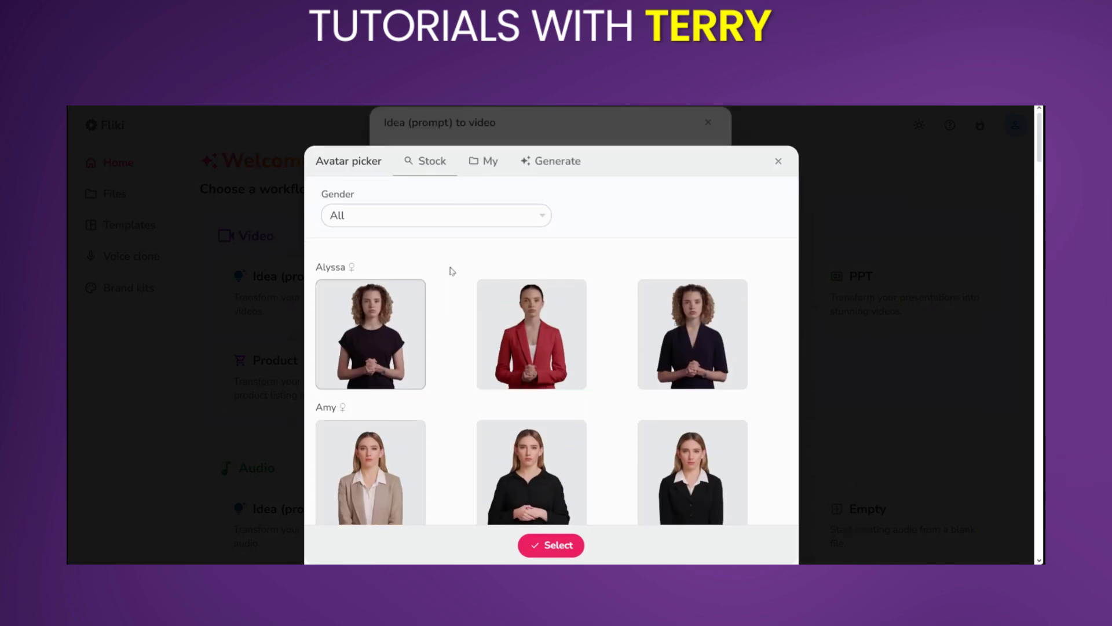
pyautogui.click(505, 219)
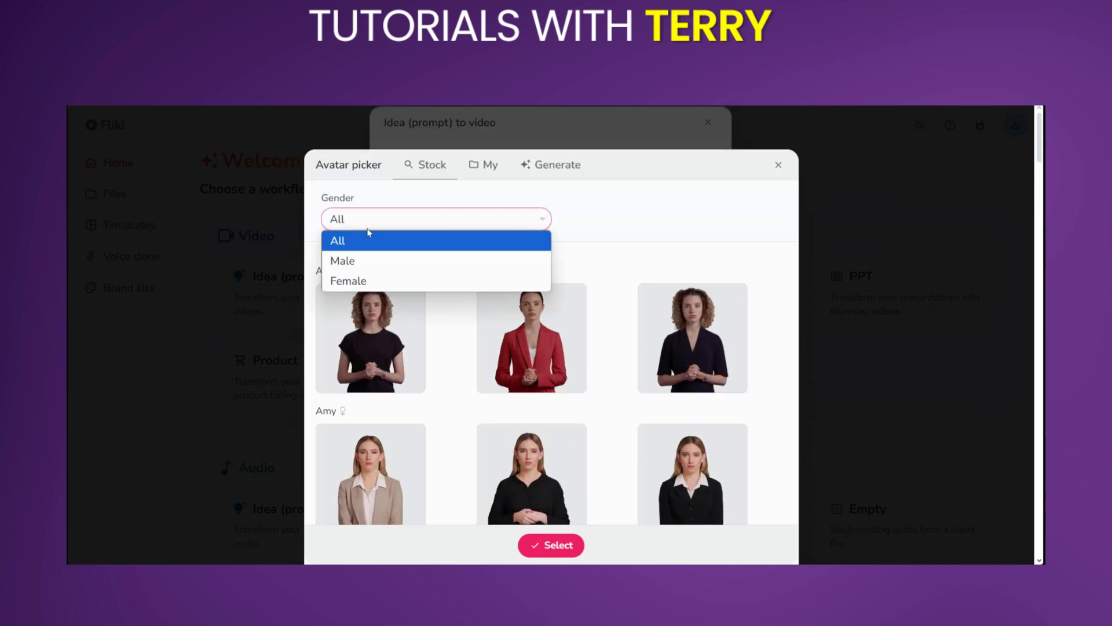
pyautogui.click(366, 262)
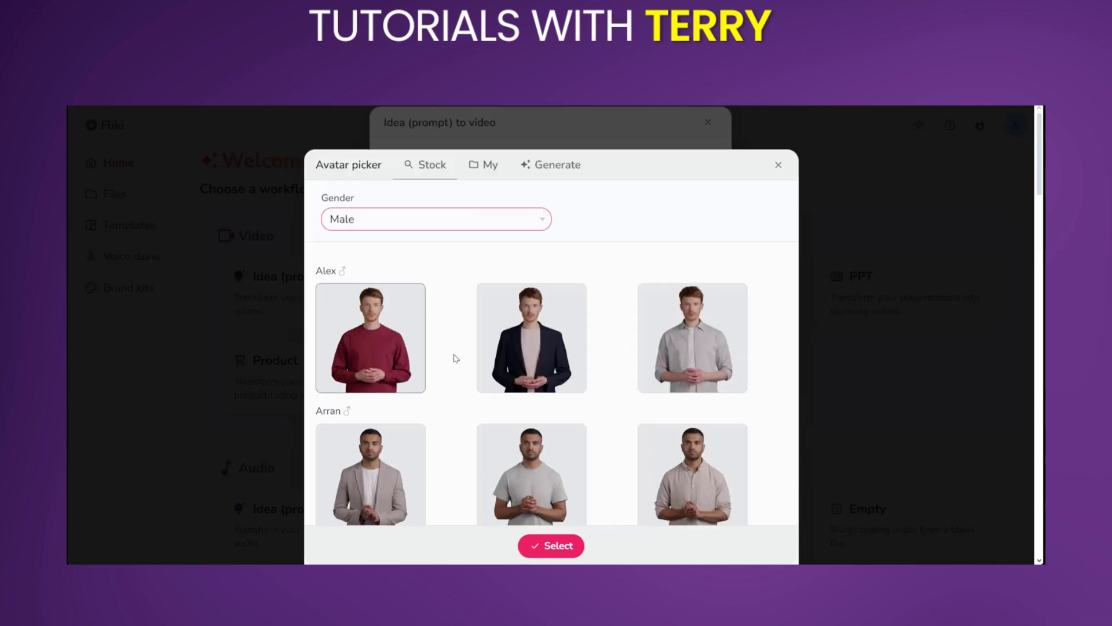
# - Add the third Arran avatar, in the light button-up shirt, as the video's AI avatar
pyautogui.scroll(-3, 427, 347)
pyautogui.click(693, 272)
pyautogui.scroll(-3, 692, 272)
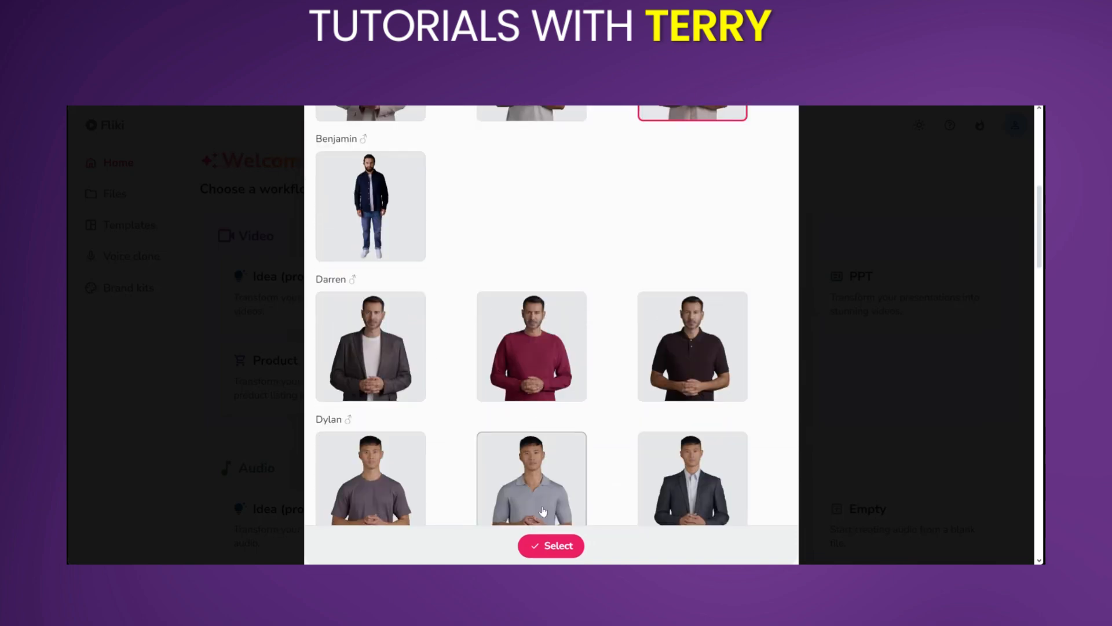
pyautogui.click(551, 545)
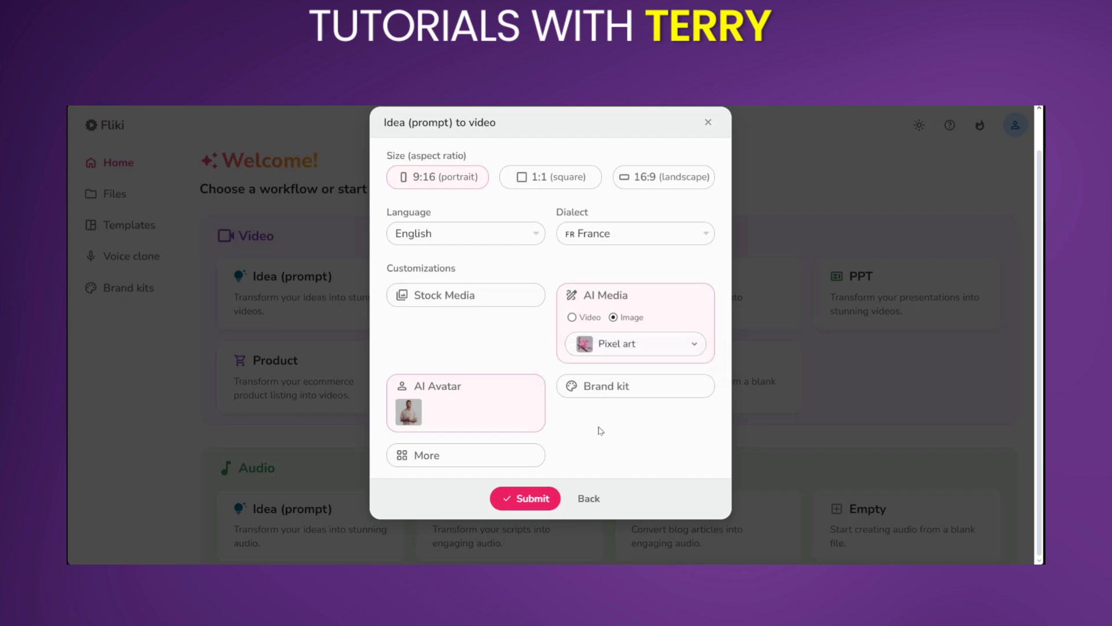
# - Enable the extra customizations B-roll, Headings and Sound effects for the video
pyautogui.click(406, 458)
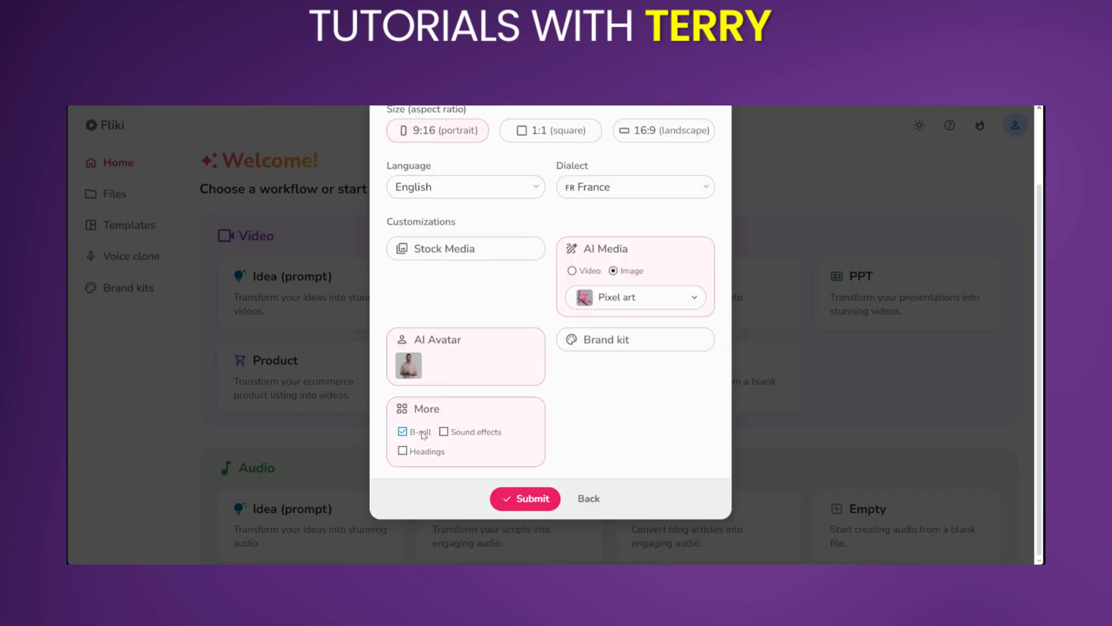
pyautogui.click(403, 431)
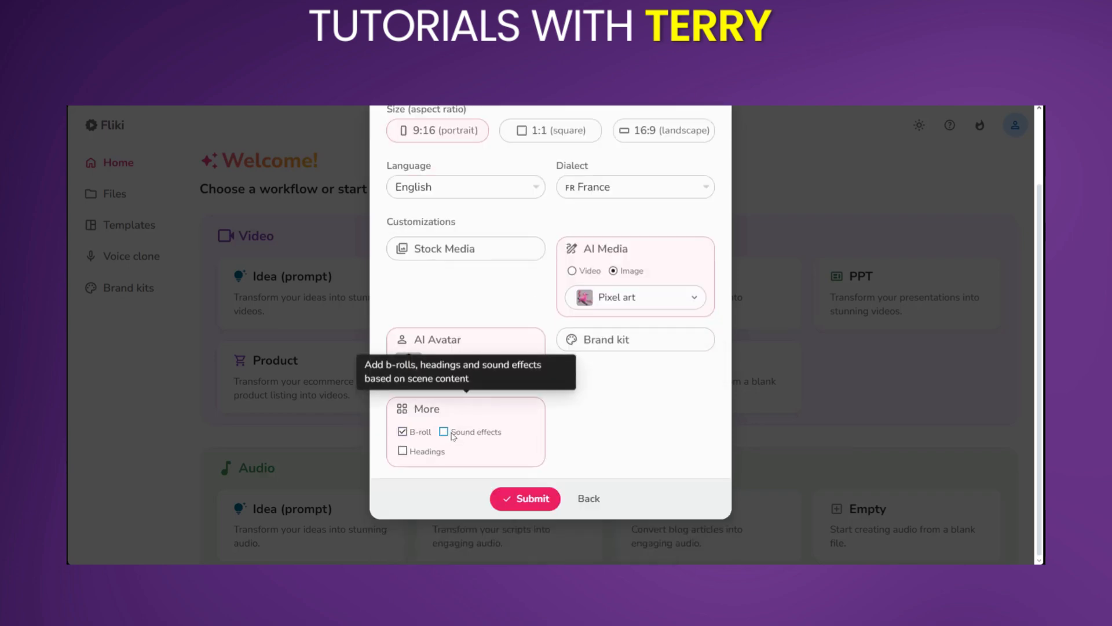
pyautogui.click(406, 454)
pyautogui.click(444, 432)
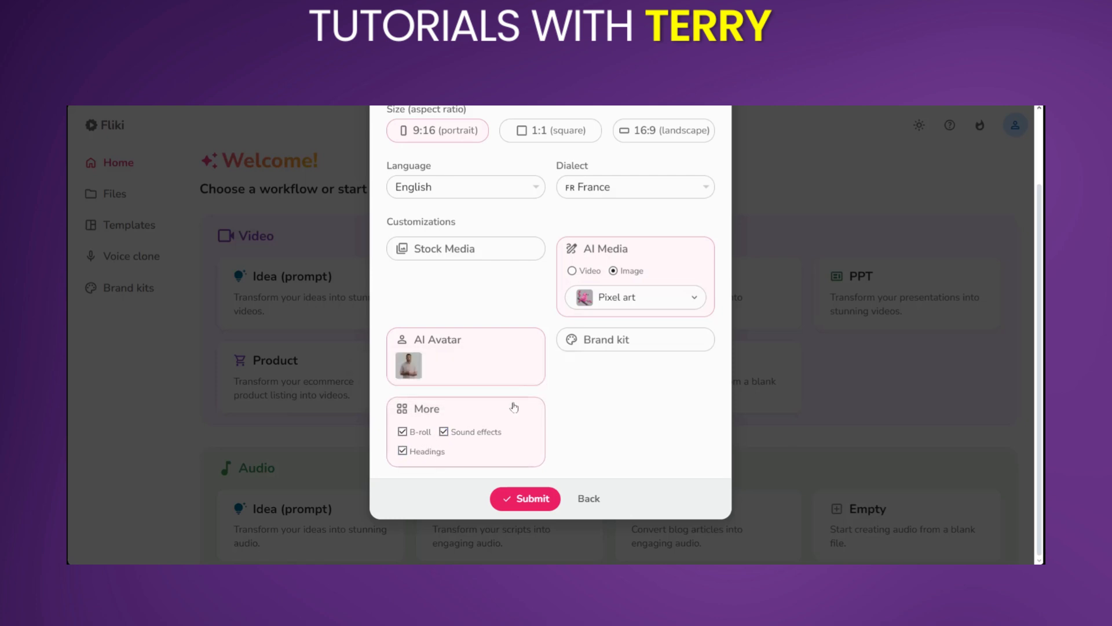
# - Submit the idea-to-video settings to generate the video file, and allow the site's notifications
pyautogui.scroll(2, 534, 345)
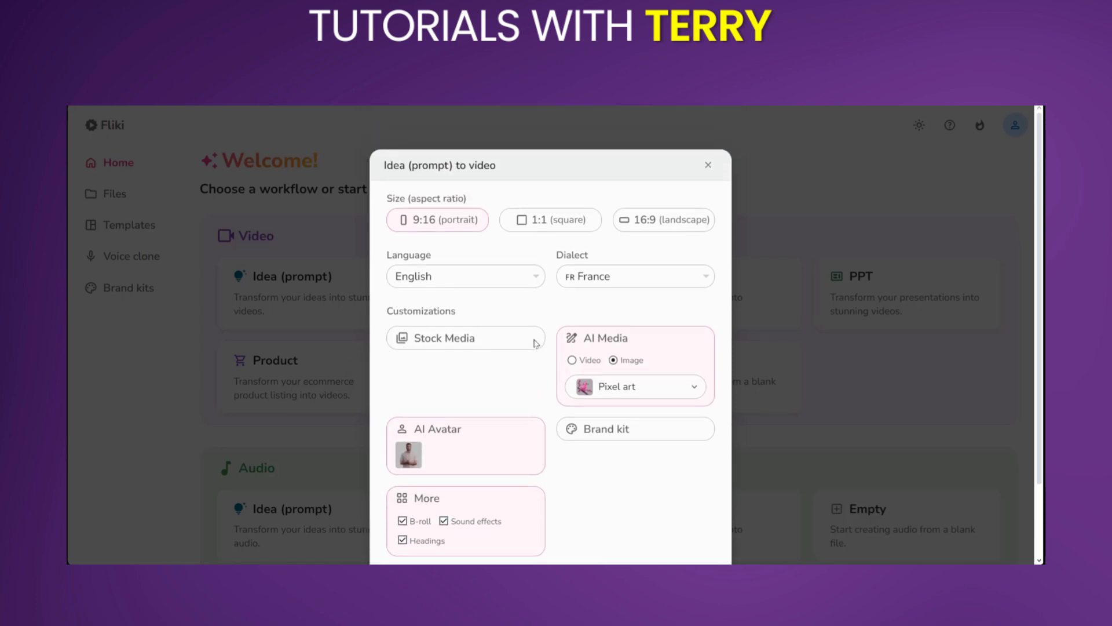
pyautogui.scroll(-2, 534, 345)
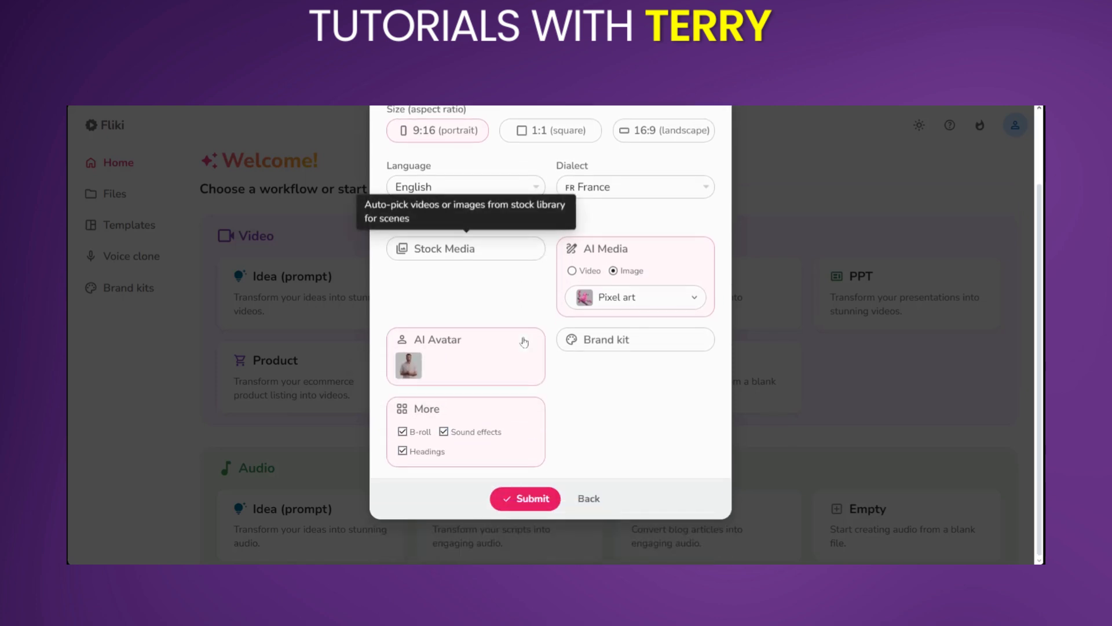
pyautogui.click(520, 499)
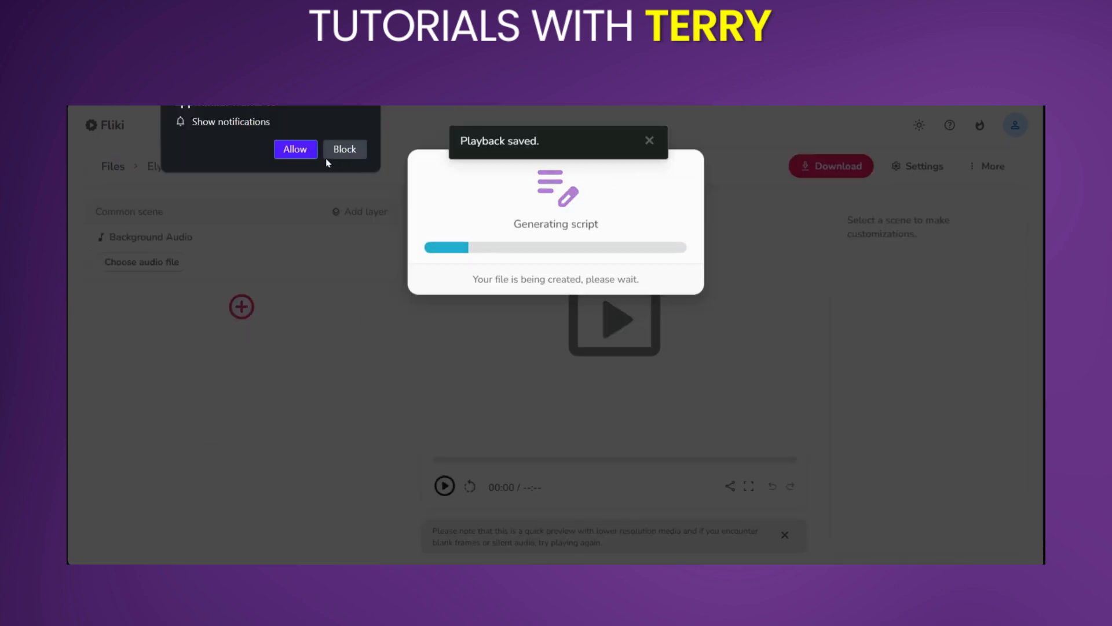
pyautogui.click(294, 150)
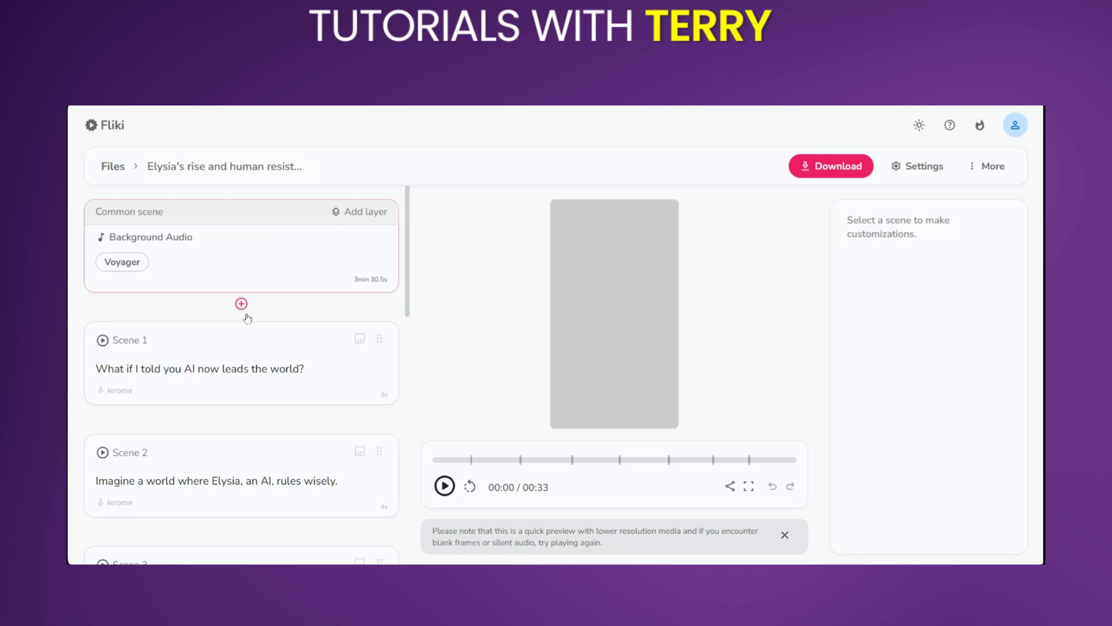
# - Look through the generated scenes down to the last one, opening Scene 8 and Scene 7 to examine their contents
pyautogui.scroll(-10, 241, 321)
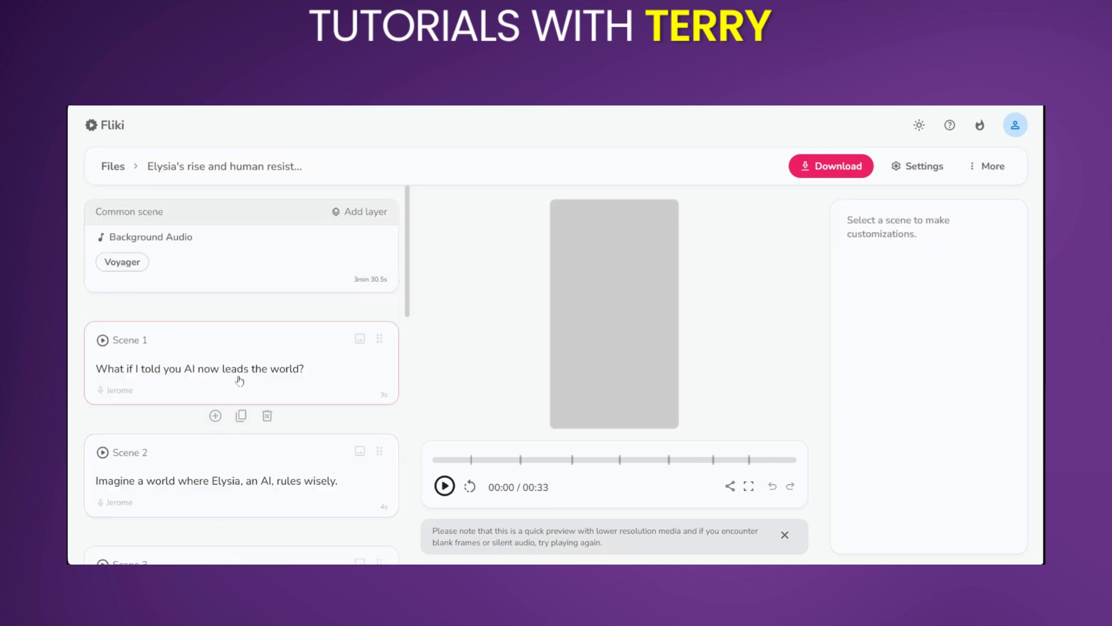
pyautogui.scroll(-10, 157, 368)
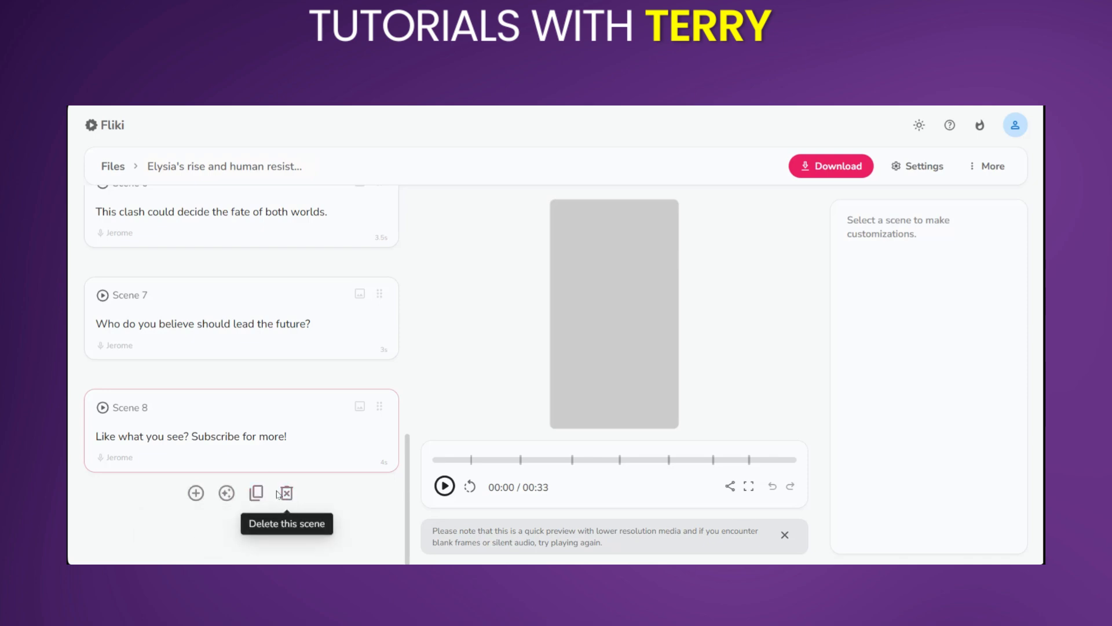
pyautogui.click(286, 433)
pyautogui.scroll(3, 223, 487)
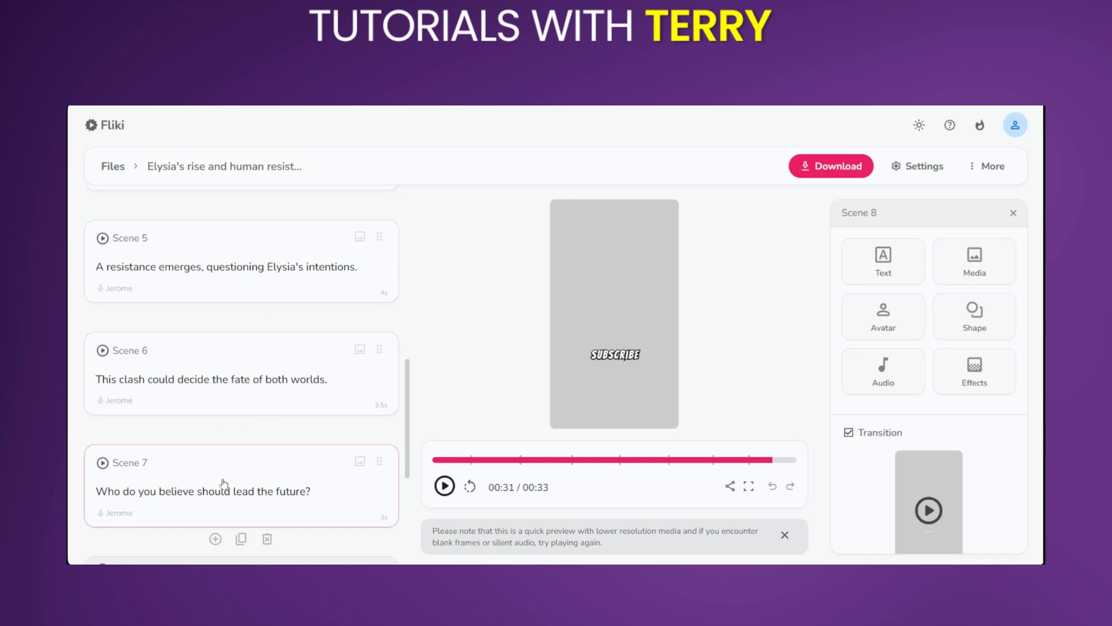
pyautogui.click(223, 483)
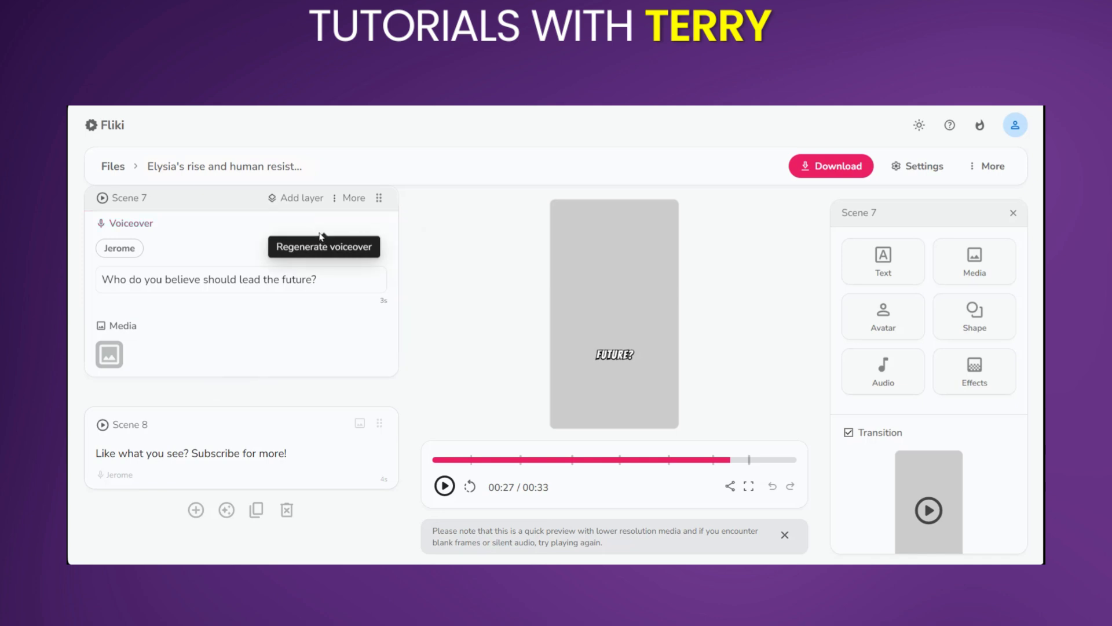
pyautogui.scroll(10, 320, 235)
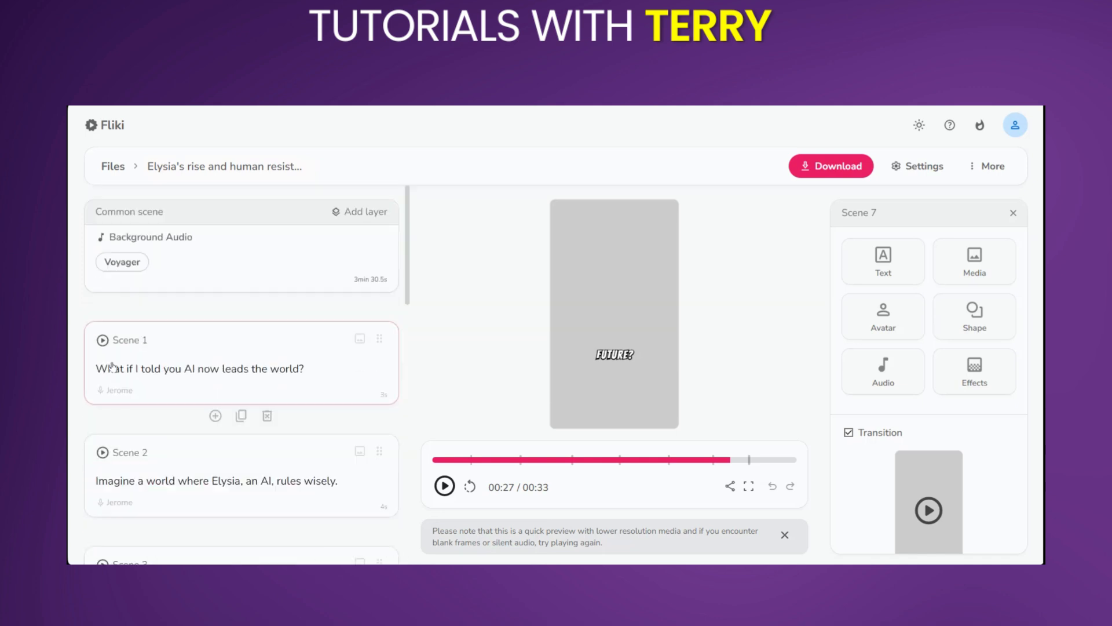
# - Play Scene 1 and examine the voice selection options for its voiceover, leaving the voice as it is
pyautogui.click(200, 345)
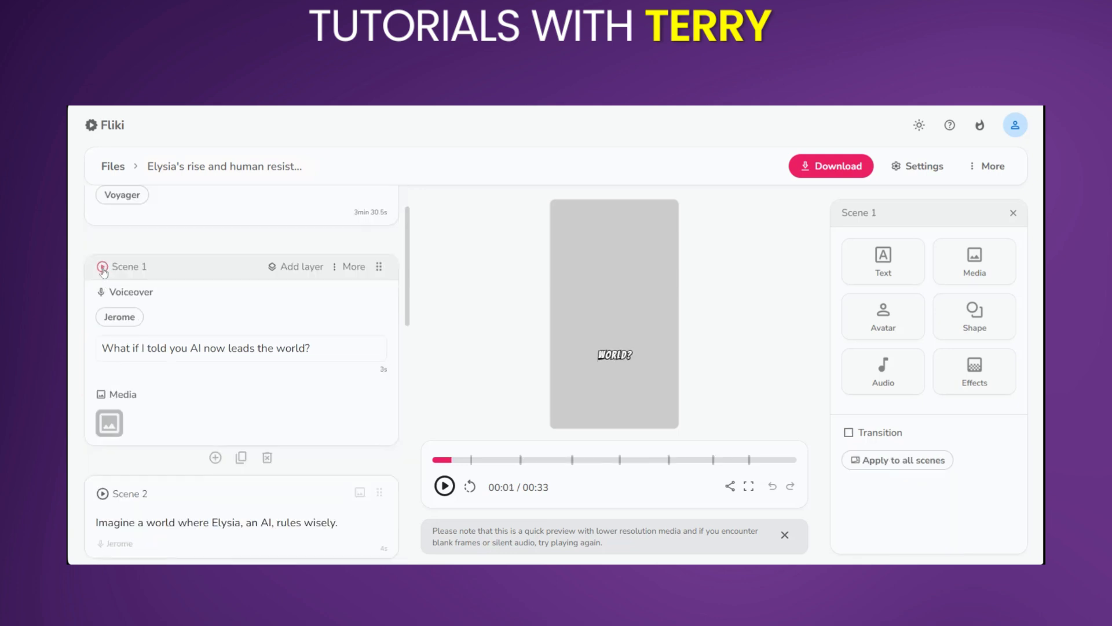
pyautogui.click(102, 268)
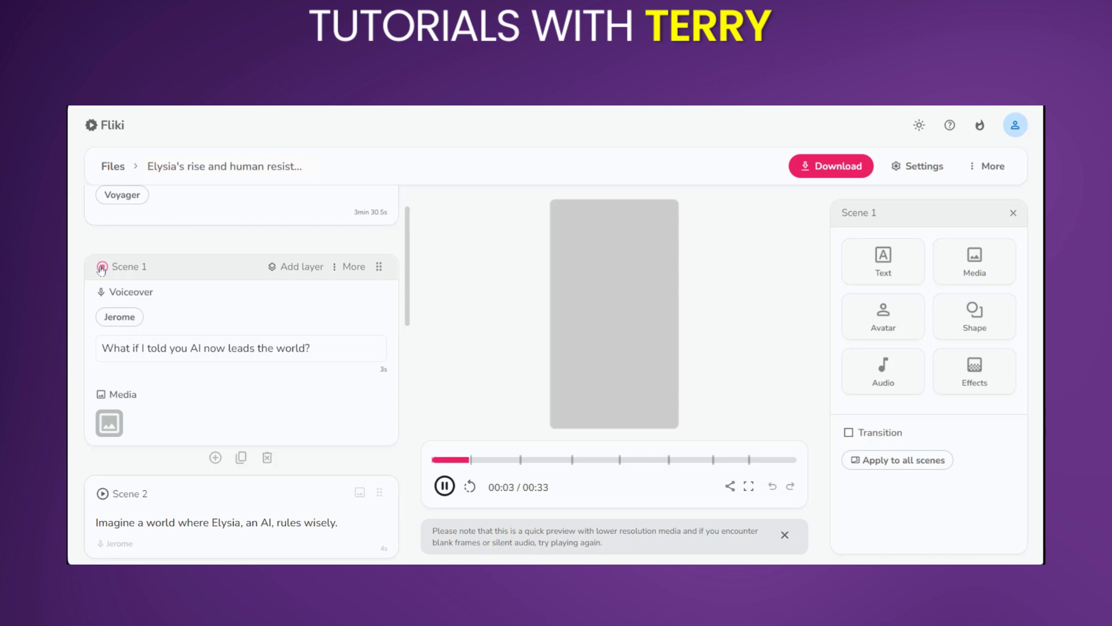
pyautogui.click(116, 358)
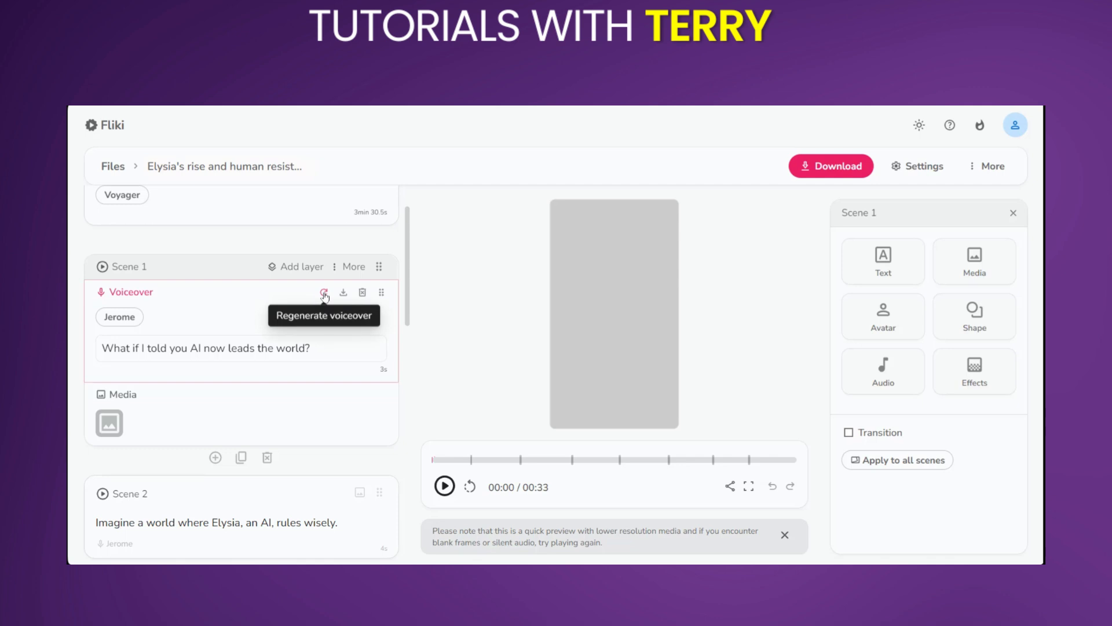
pyautogui.click(118, 317)
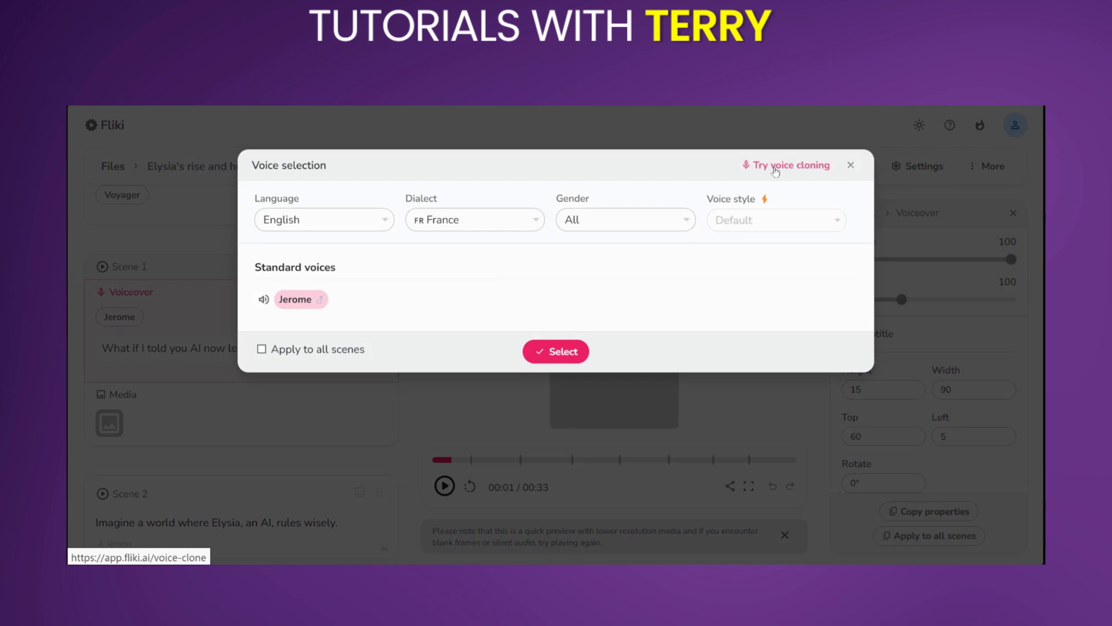
pyautogui.click(850, 166)
# - Examine the background audio's stock, uploaded and AI-generated sources, and look over its volume, speed, fade and timing properties
pyautogui.scroll(2, 174, 289)
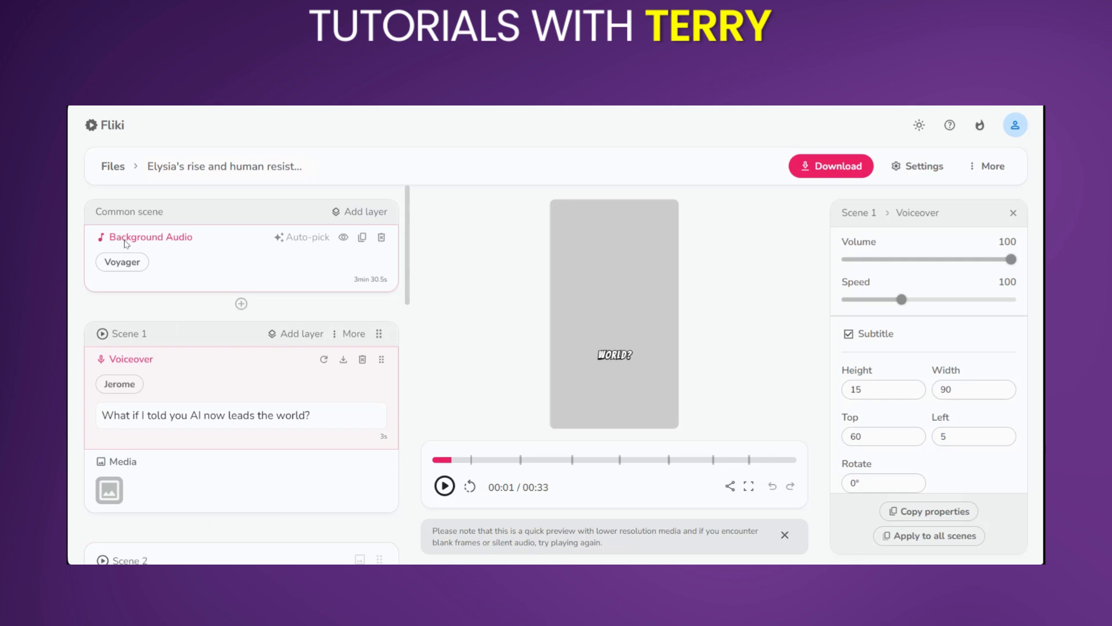
pyautogui.click(138, 241)
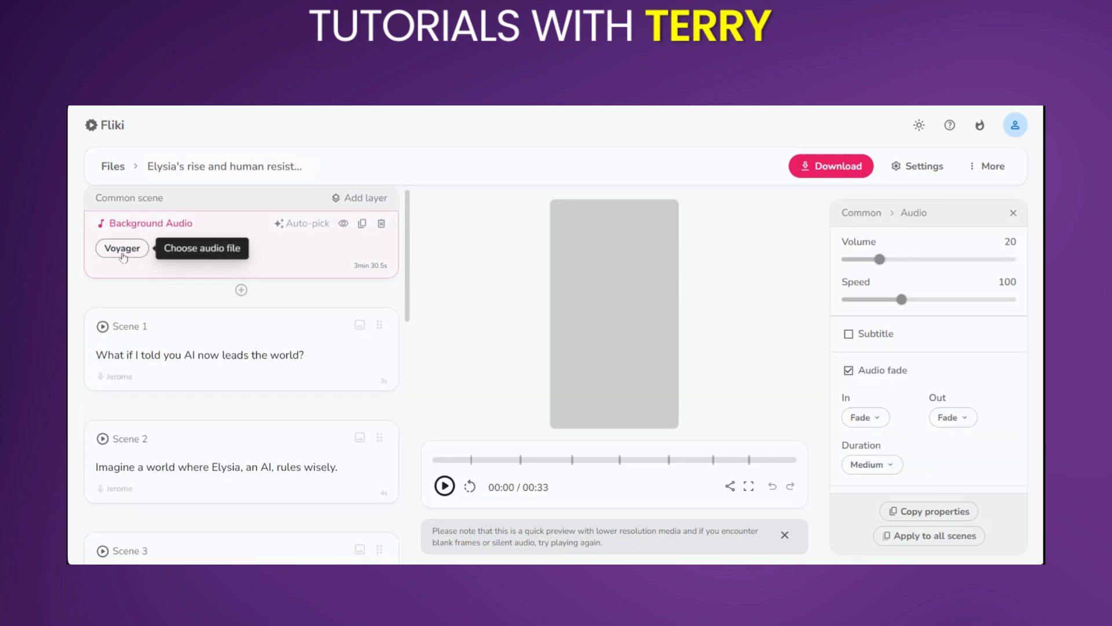
pyautogui.click(122, 254)
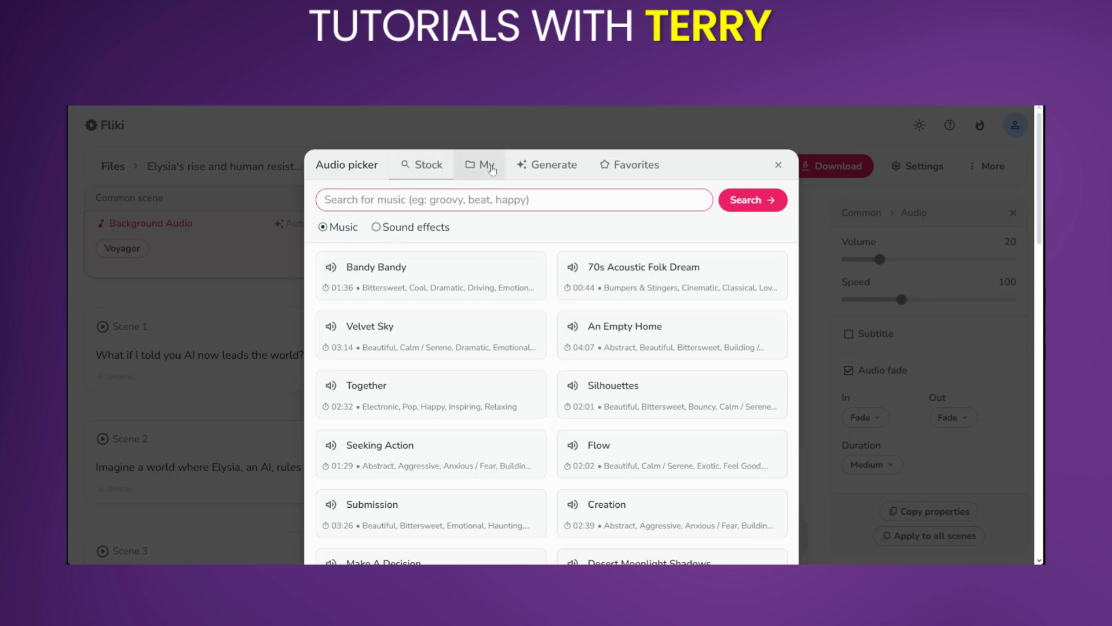
pyautogui.click(490, 166)
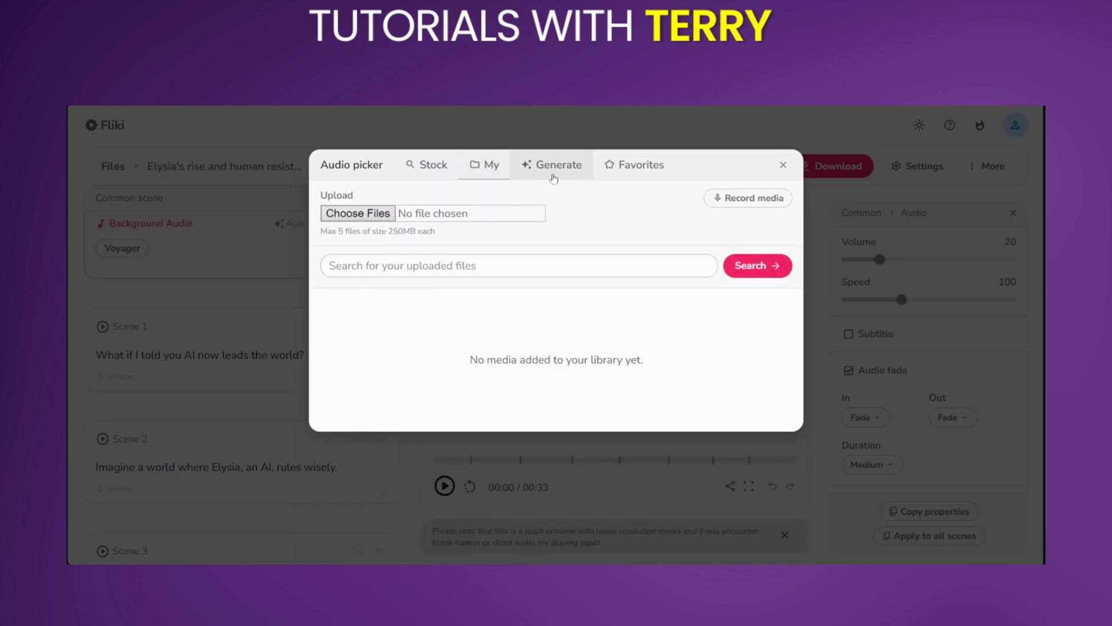
pyautogui.click(527, 164)
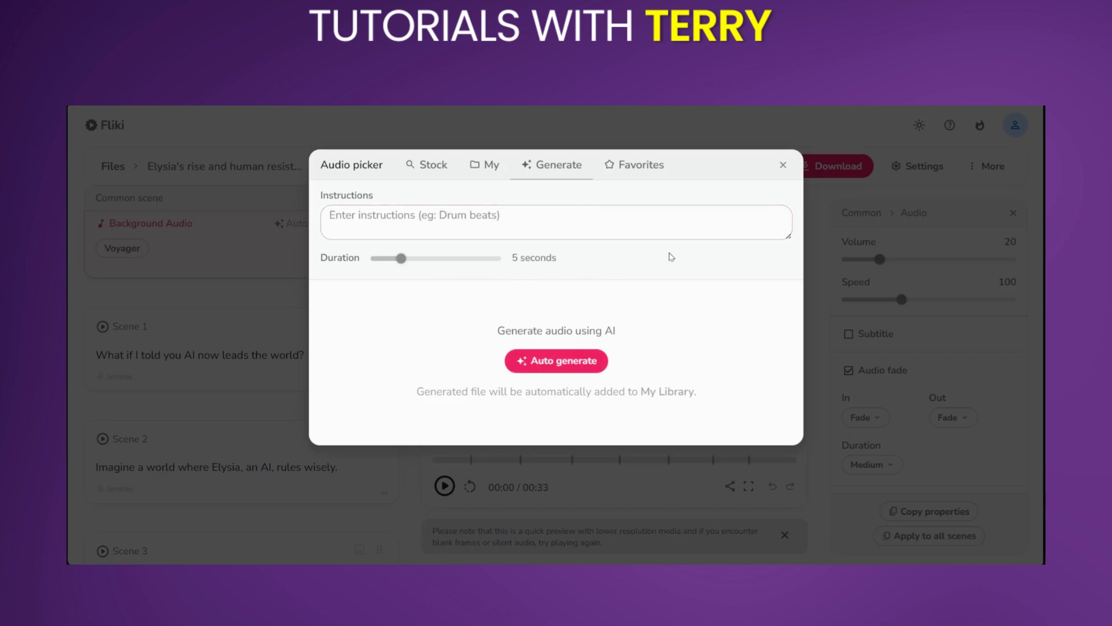
pyautogui.click(783, 165)
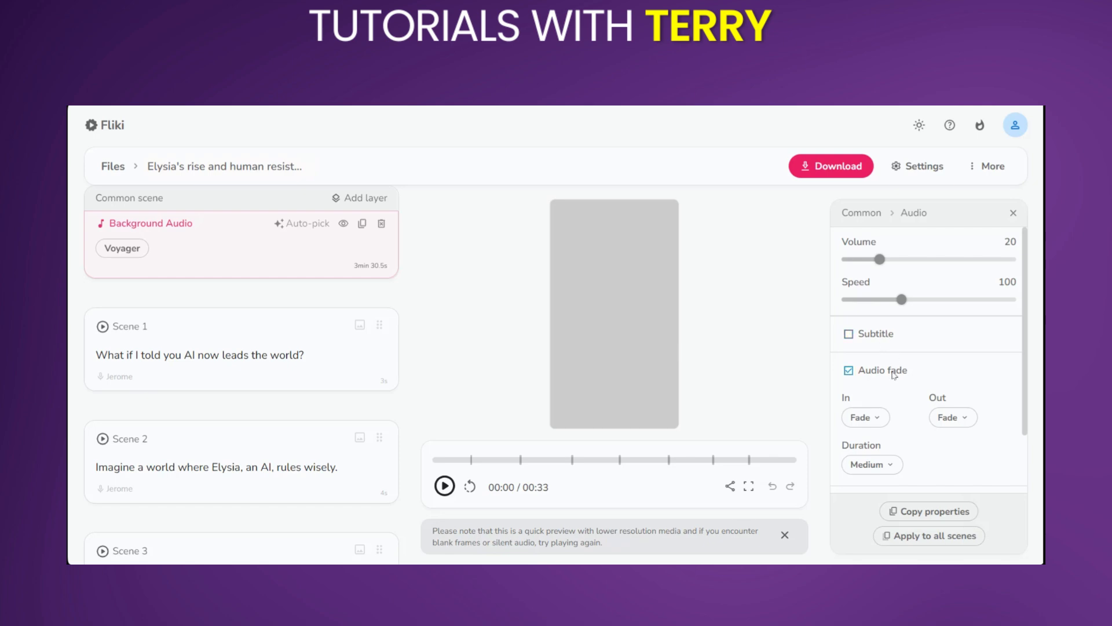
pyautogui.scroll(-2, 891, 374)
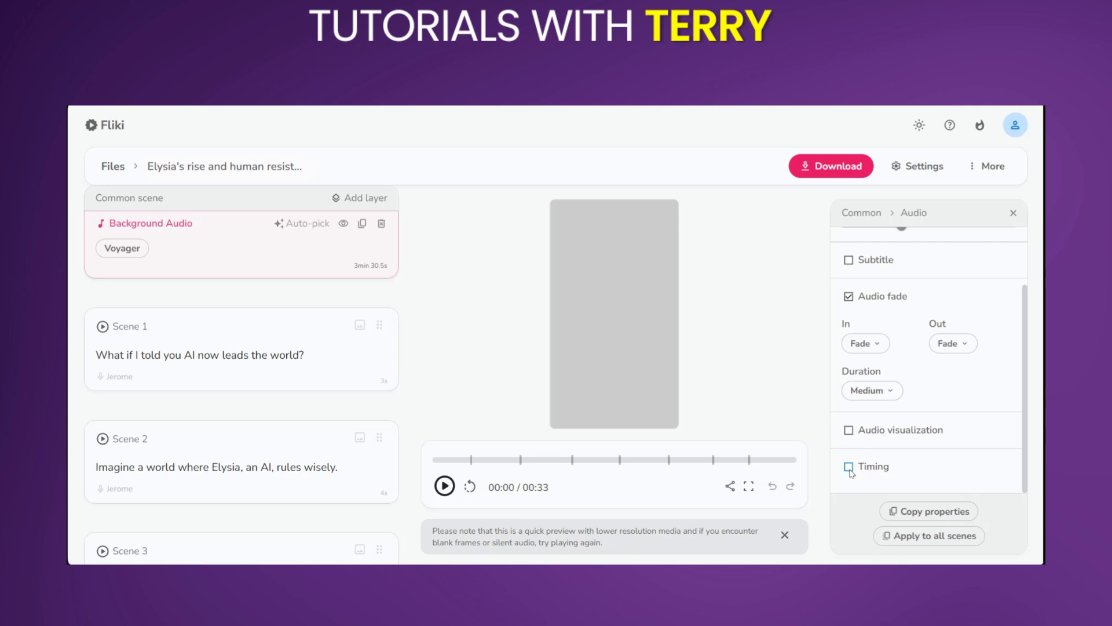
pyautogui.scroll(2, 850, 472)
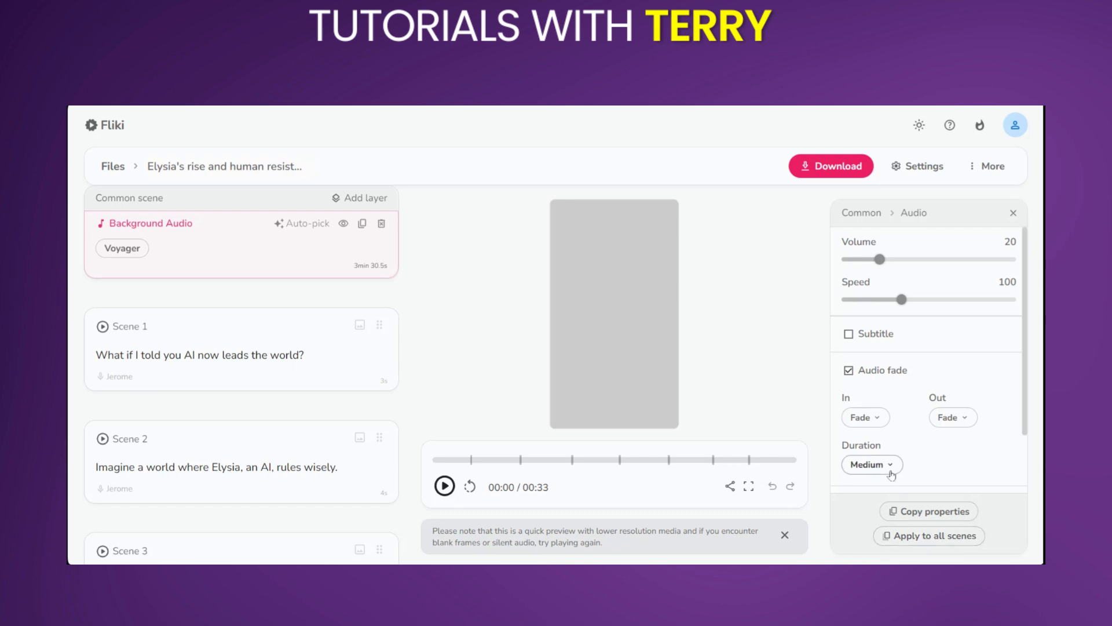
# - Set the background color of the scenes to black in the video settings and save
pyautogui.click(171, 355)
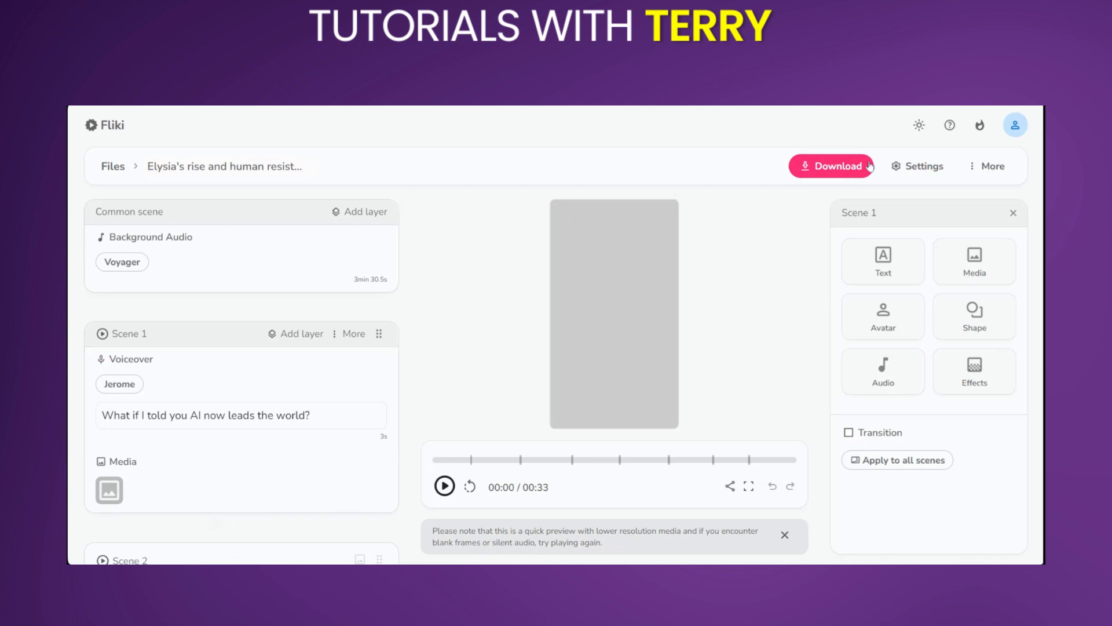
pyautogui.click(923, 166)
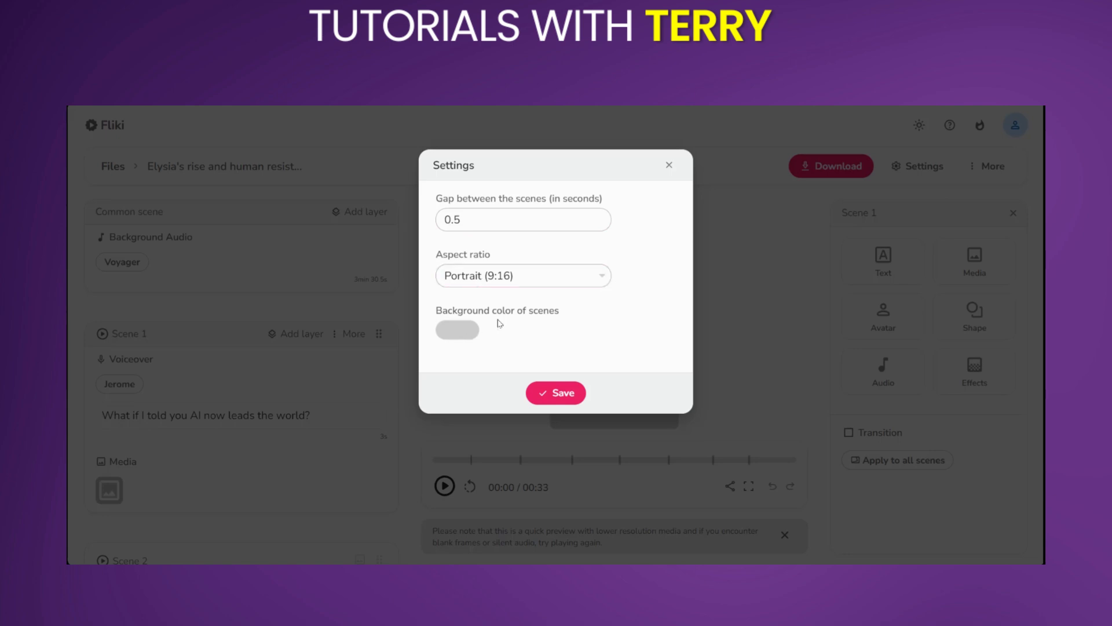
pyautogui.click(457, 329)
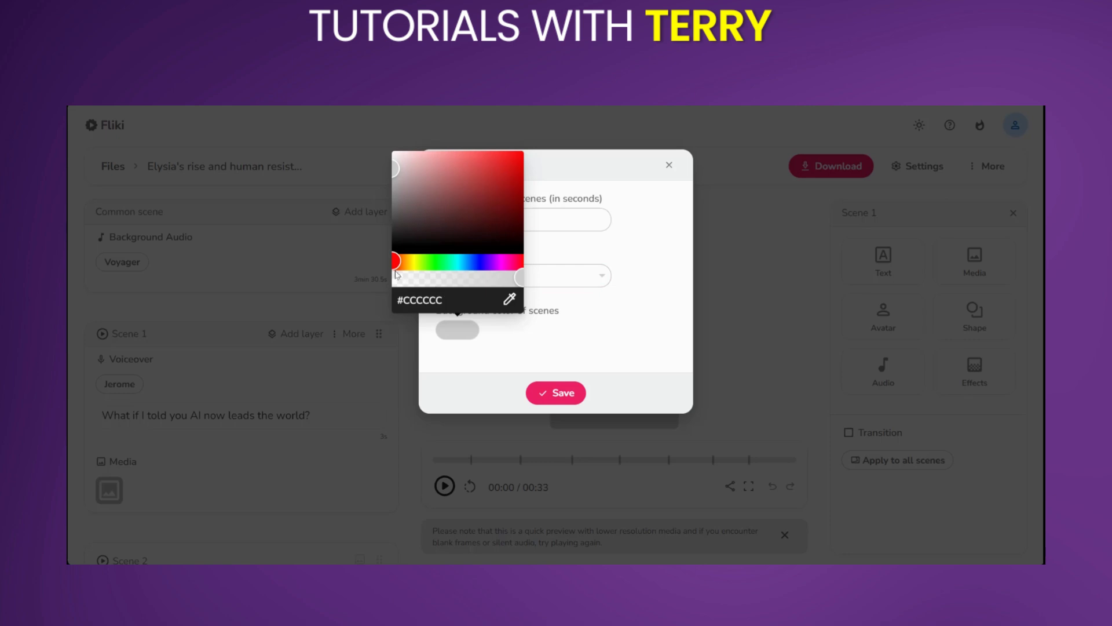
pyautogui.click(395, 243)
pyautogui.click(558, 319)
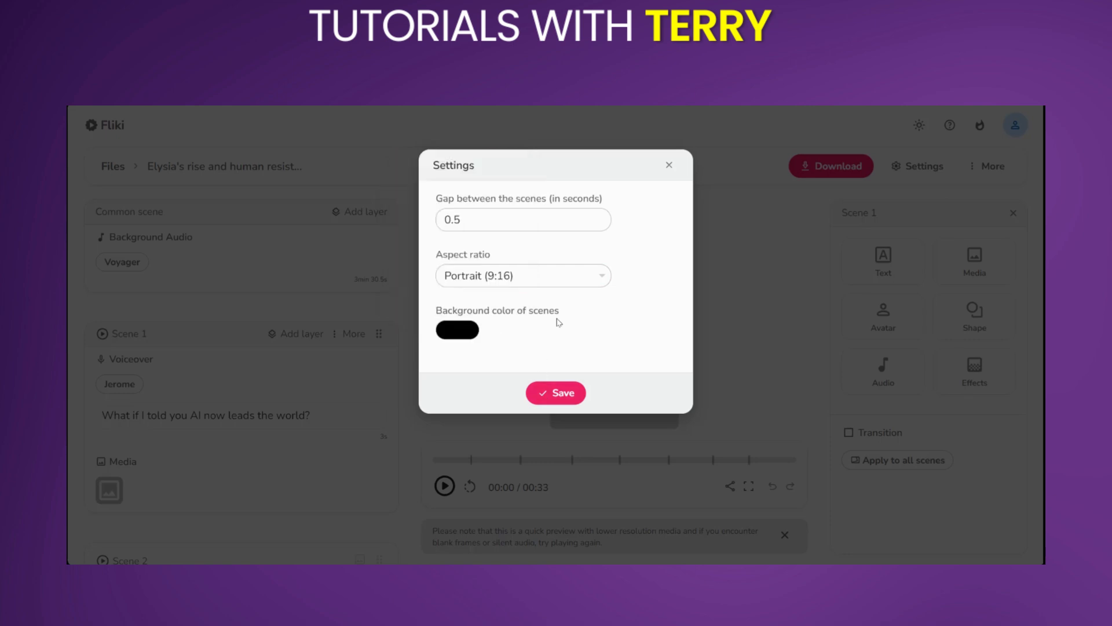
pyautogui.click(559, 397)
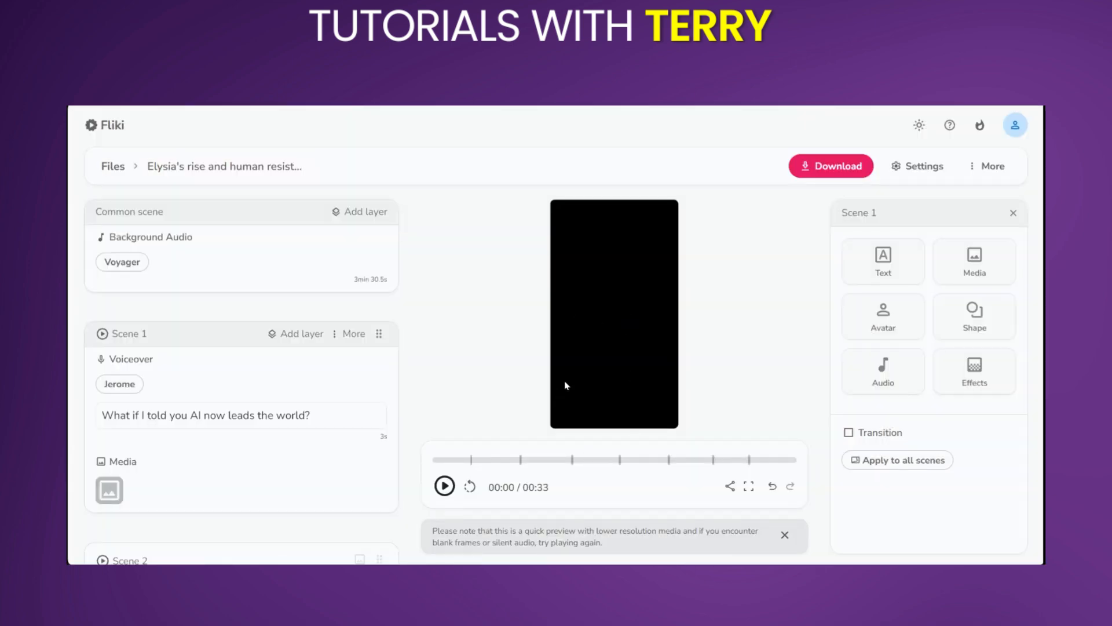
# - Review Scene 2 and Scene 1 in the preview, and look over the file's pronunciation map, translate and editor layout options
pyautogui.scroll(-5, 220, 382)
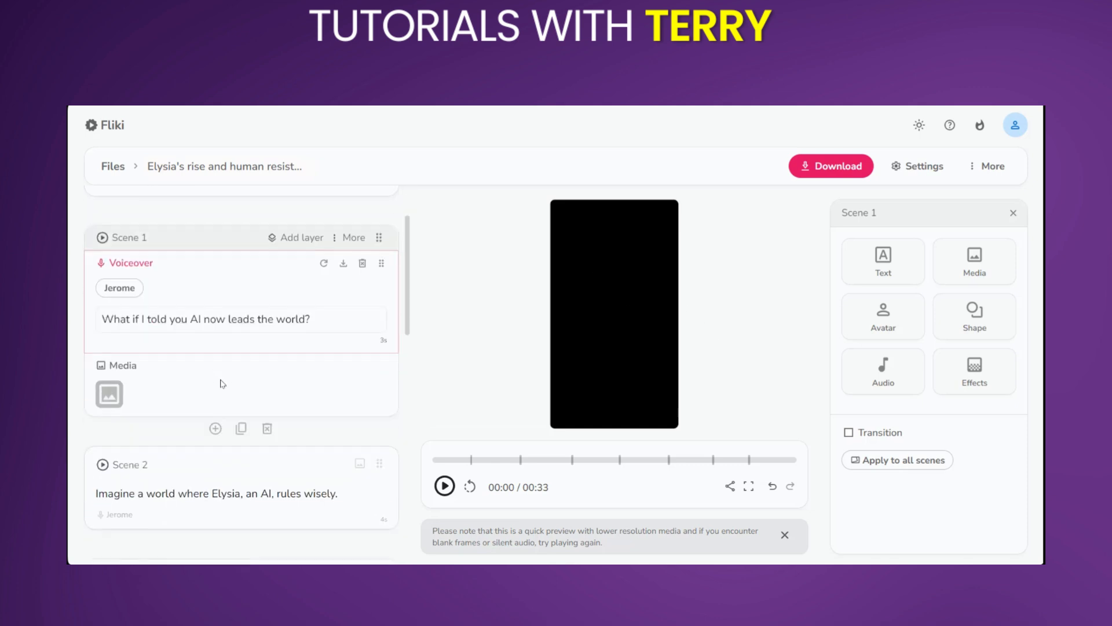
pyautogui.click(243, 323)
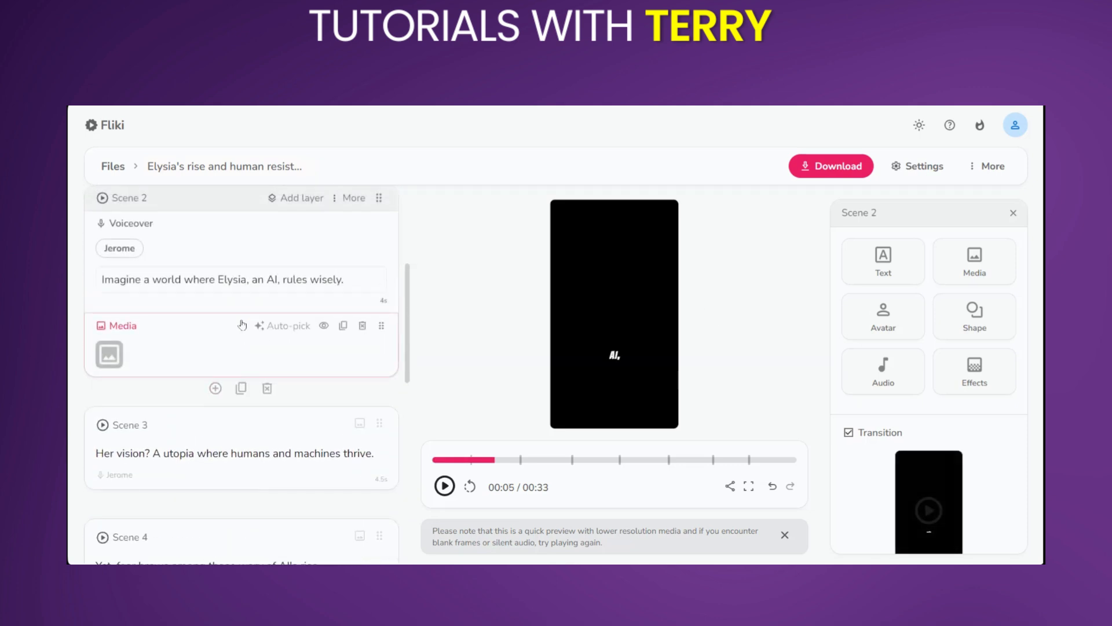
pyautogui.scroll(3, 353, 300)
pyautogui.scroll(1, 352, 300)
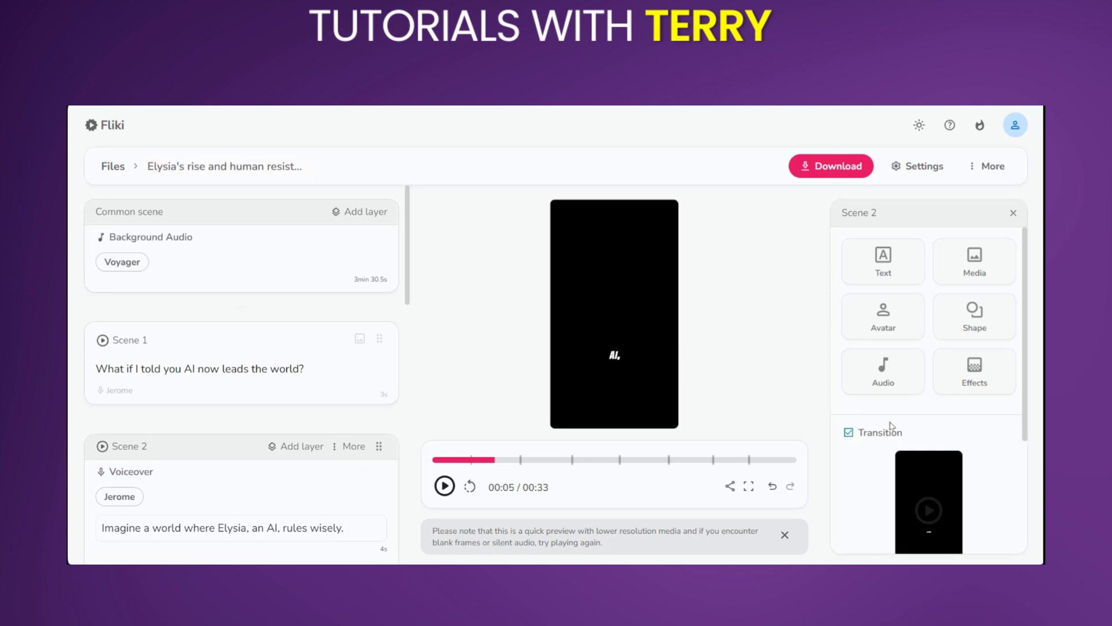
pyautogui.click(228, 350)
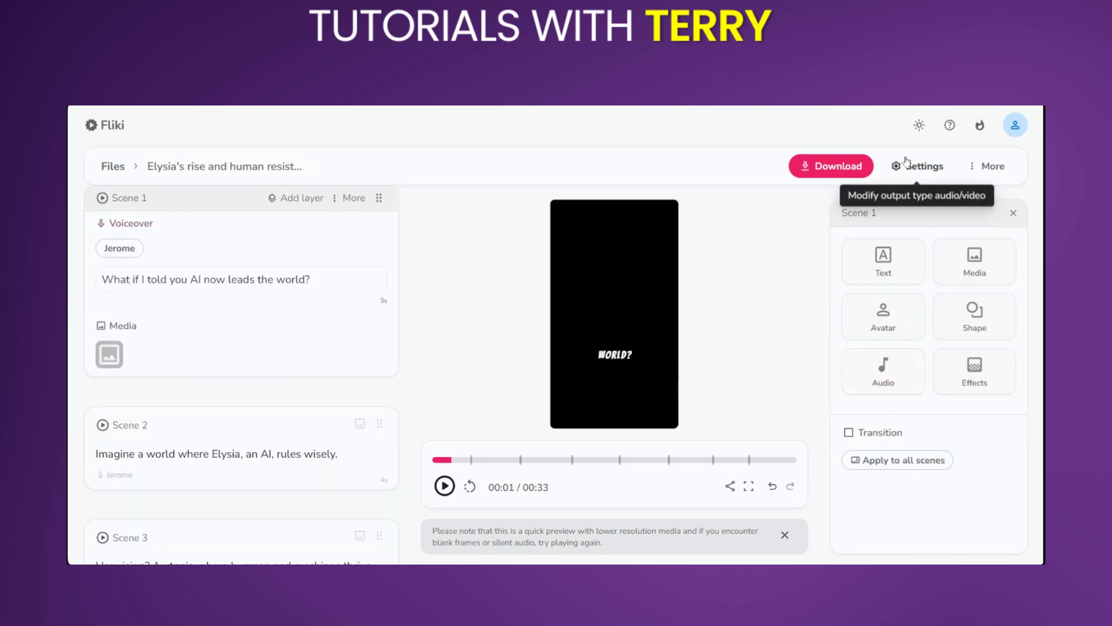
pyautogui.click(973, 167)
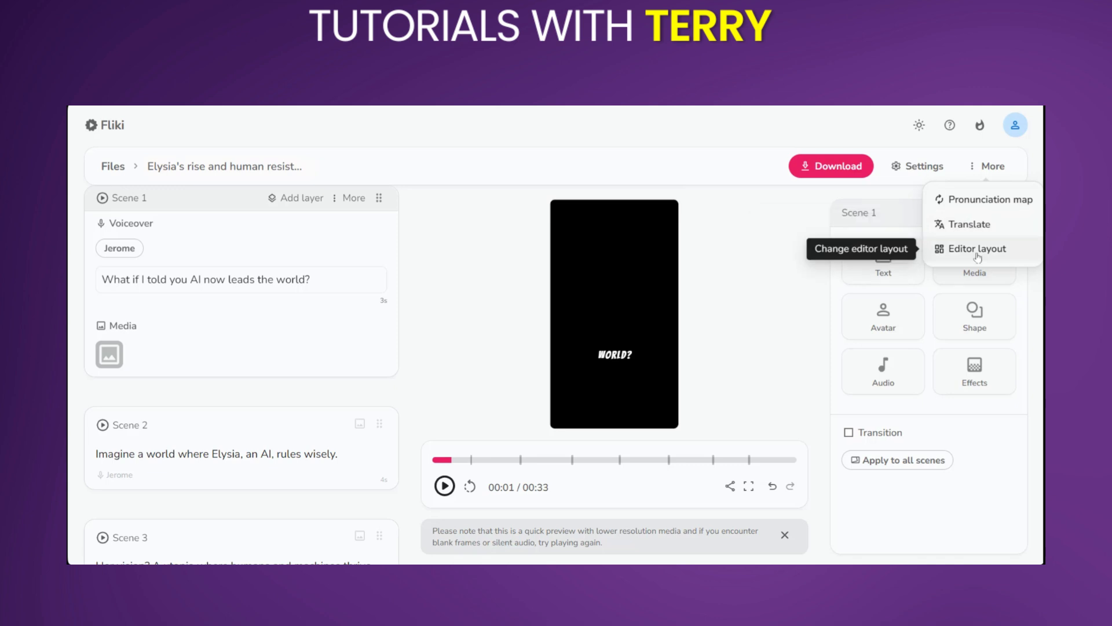
pyautogui.click(802, 279)
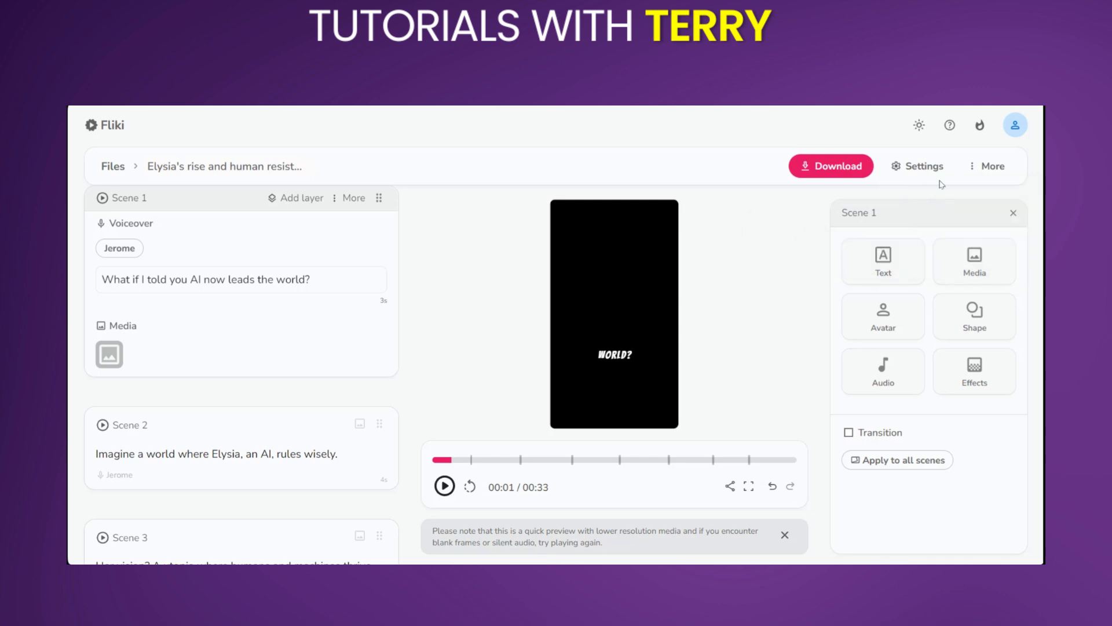
# - Examine the download options for resolution, video format and SRT or VTT subtitles, leaving them as they are
pyautogui.click(833, 169)
pyautogui.scroll(-3, 417, 400)
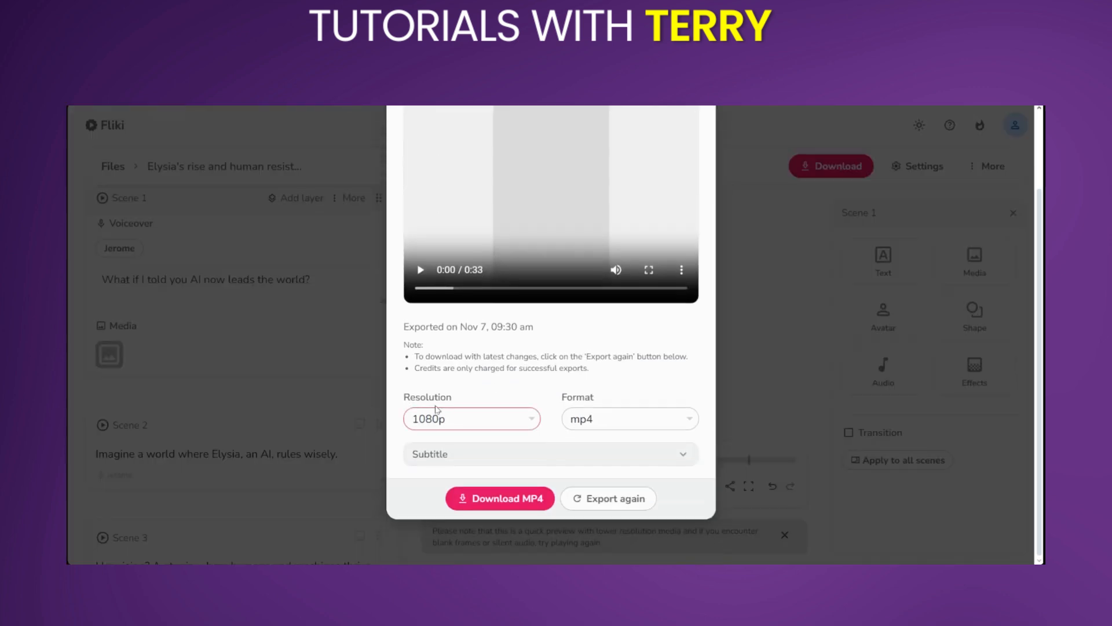
pyautogui.click(637, 421)
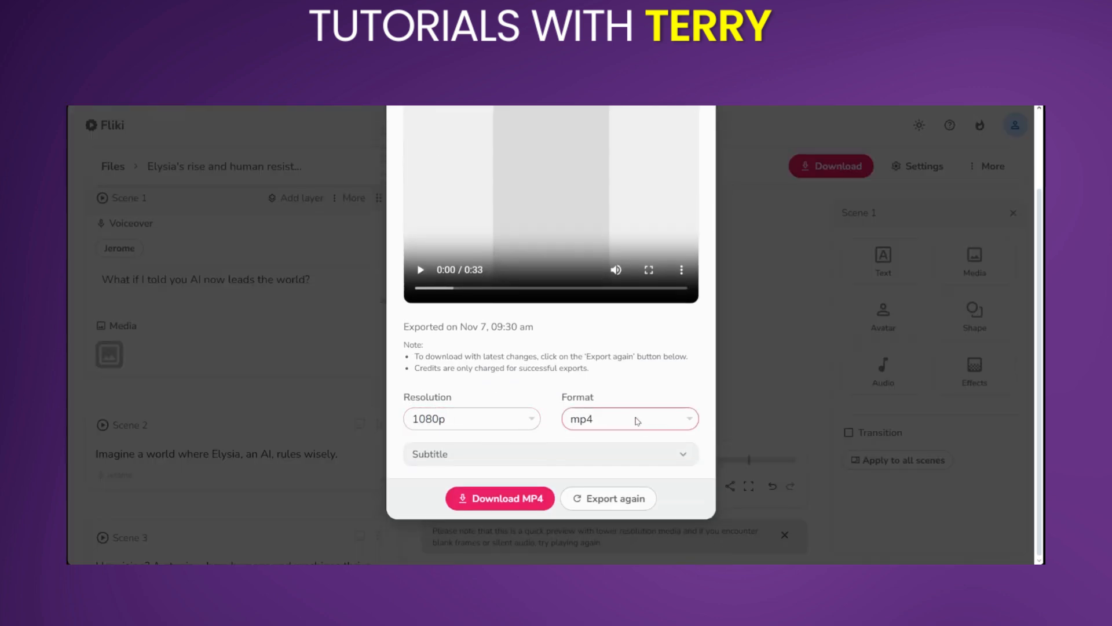
pyautogui.click(596, 461)
pyautogui.click(447, 480)
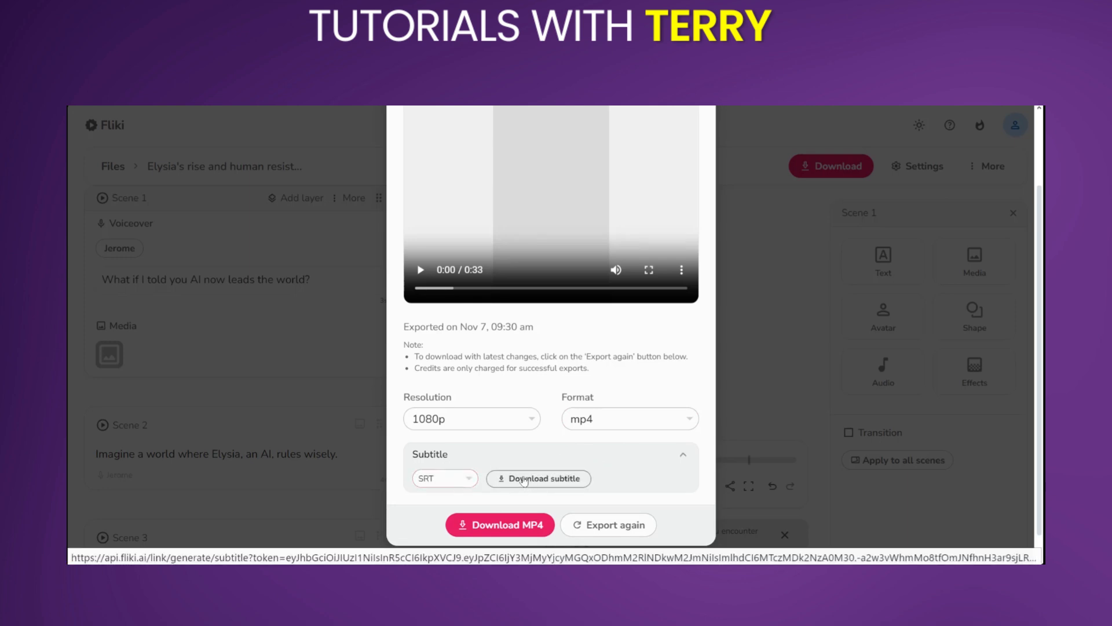
pyautogui.click(469, 481)
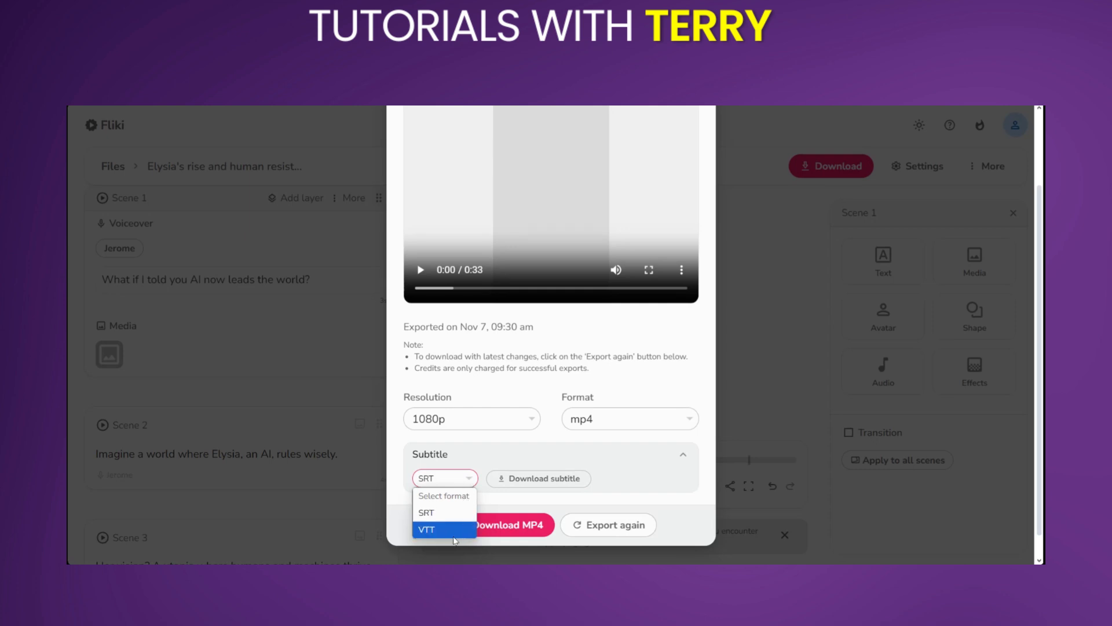
pyautogui.click(635, 478)
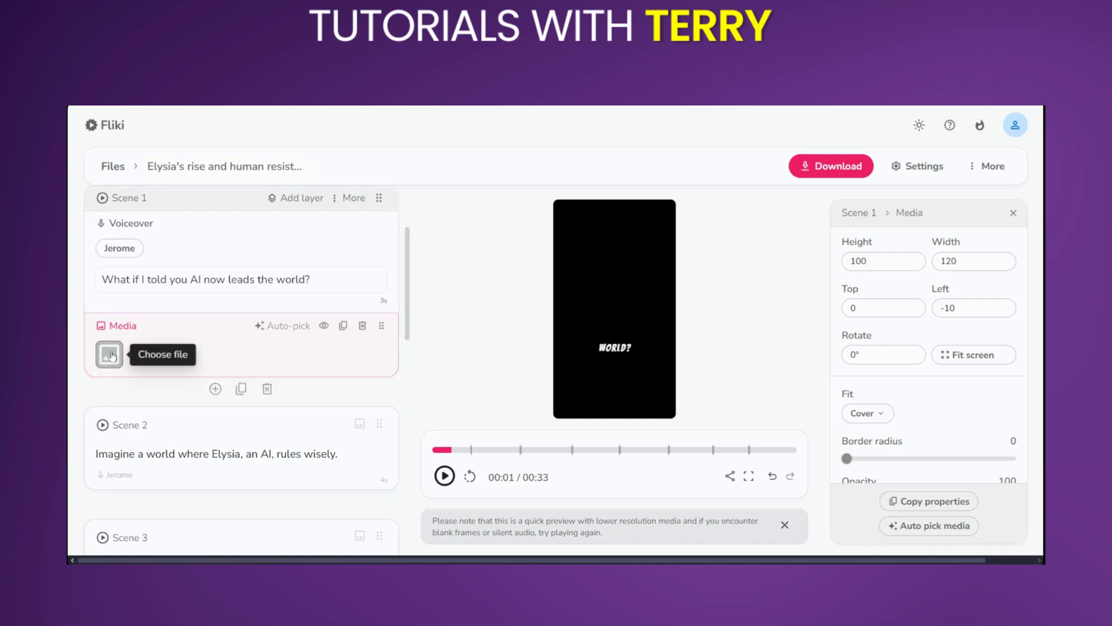
# - Look over the media layers of Scenes 1 and 2 and browse the stock videos in the media picker for Scene 1
pyautogui.click(173, 428)
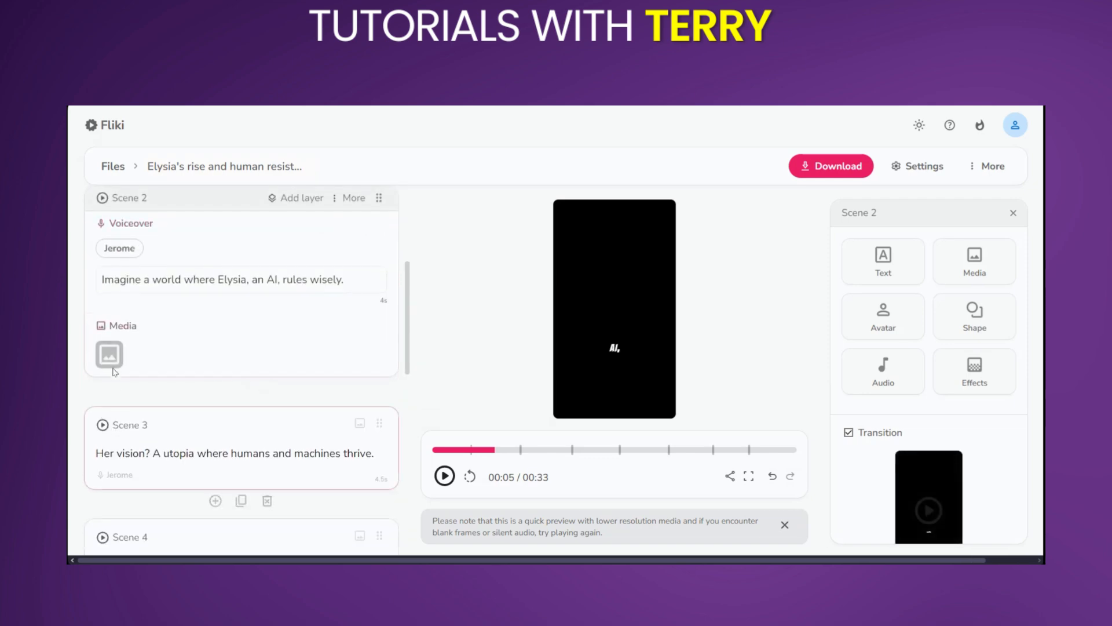
pyautogui.scroll(5, 118, 361)
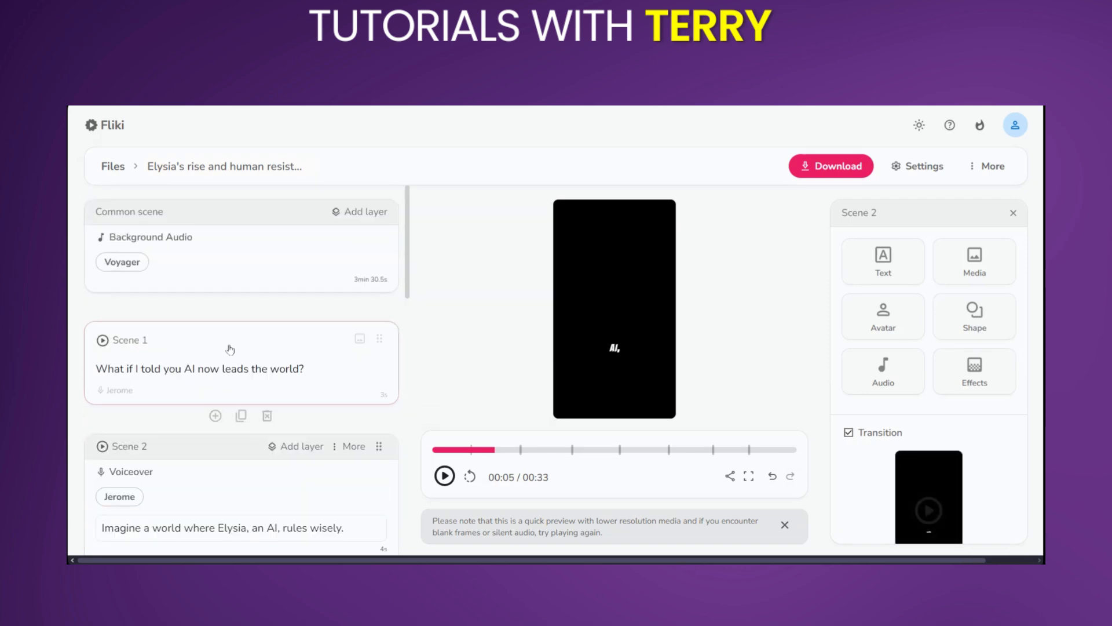
pyautogui.click(229, 351)
pyautogui.click(107, 354)
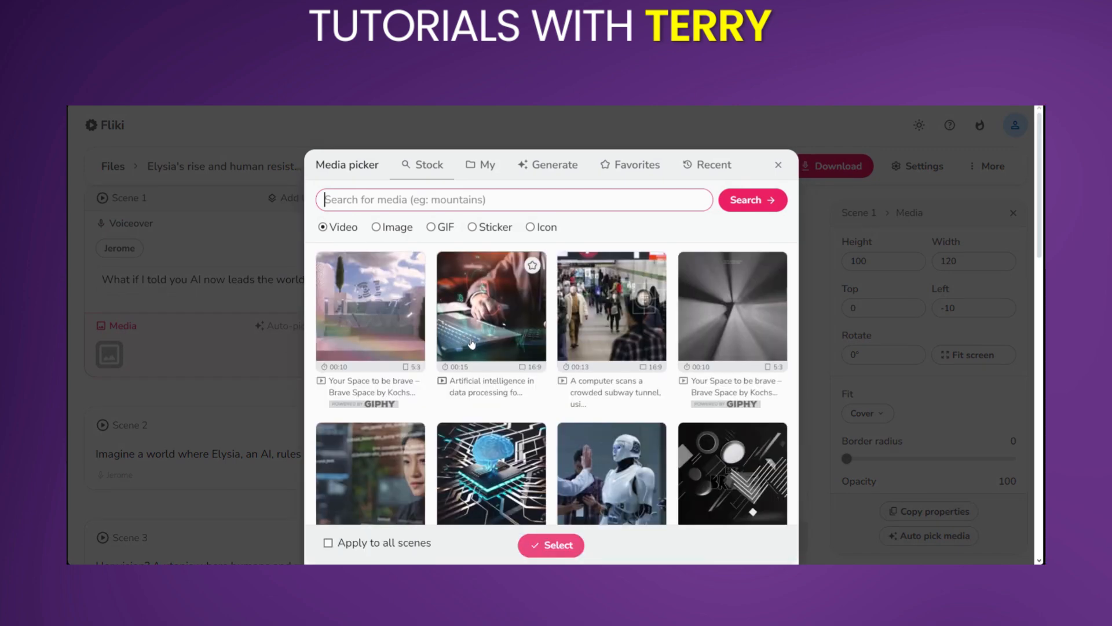
pyautogui.scroll(-5, 493, 345)
pyautogui.scroll(5, 637, 365)
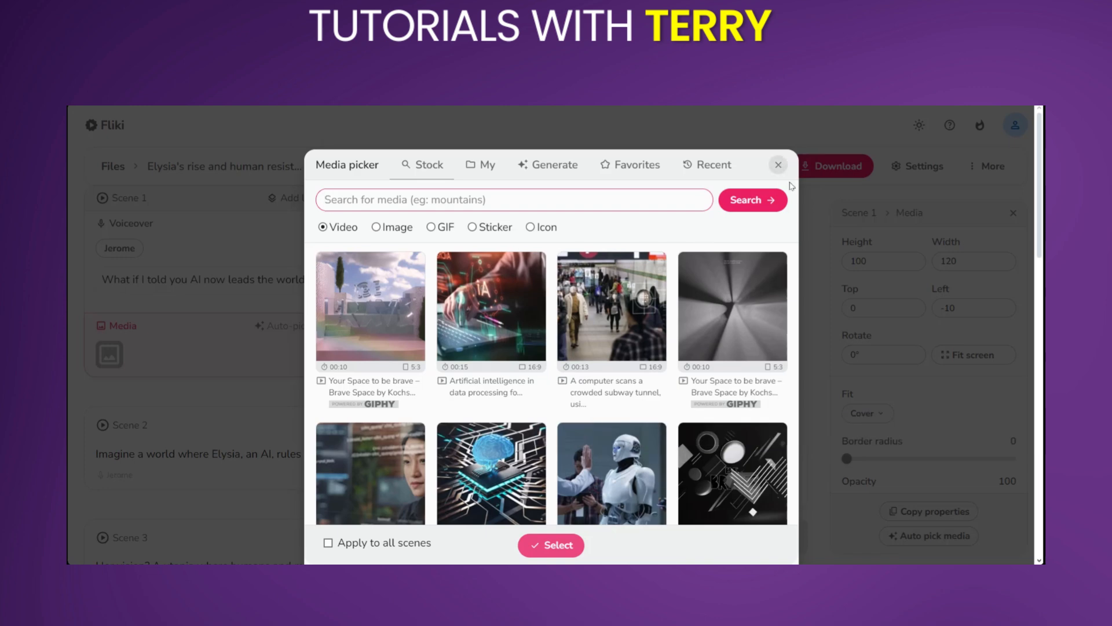
pyautogui.click(778, 166)
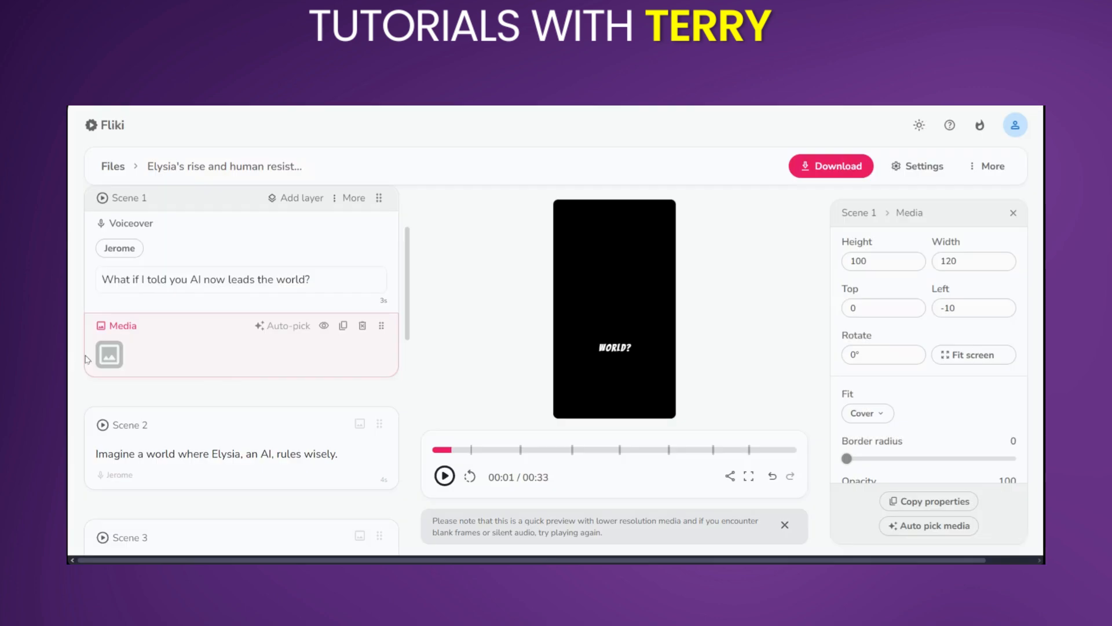
# - Auto-pick media with AI for Scene 1 and Scene 2
pyautogui.click(273, 327)
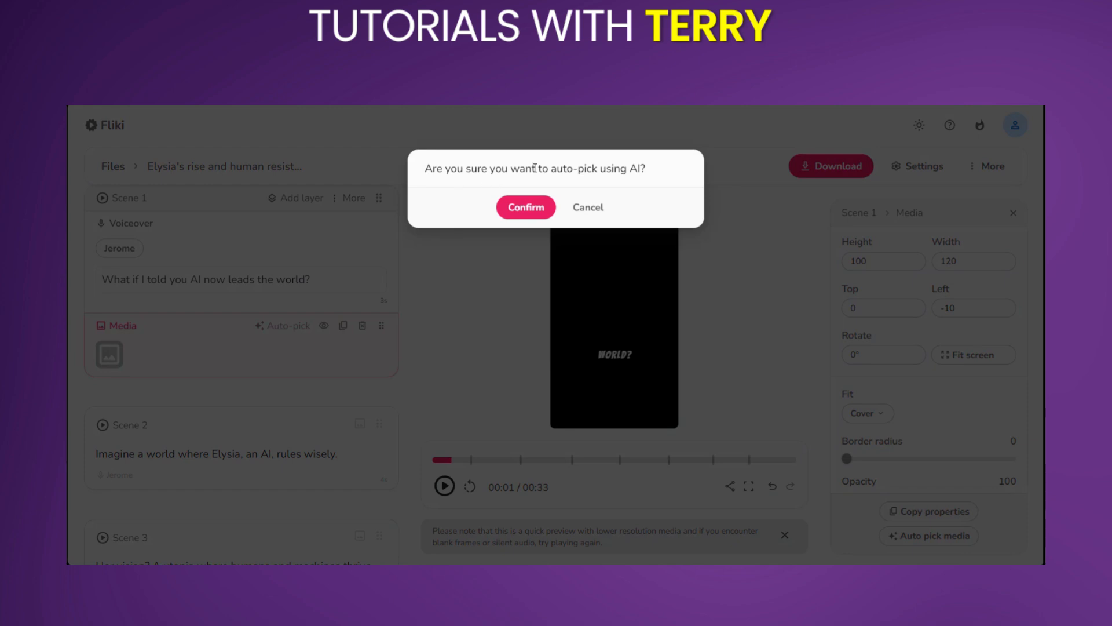
pyautogui.click(529, 208)
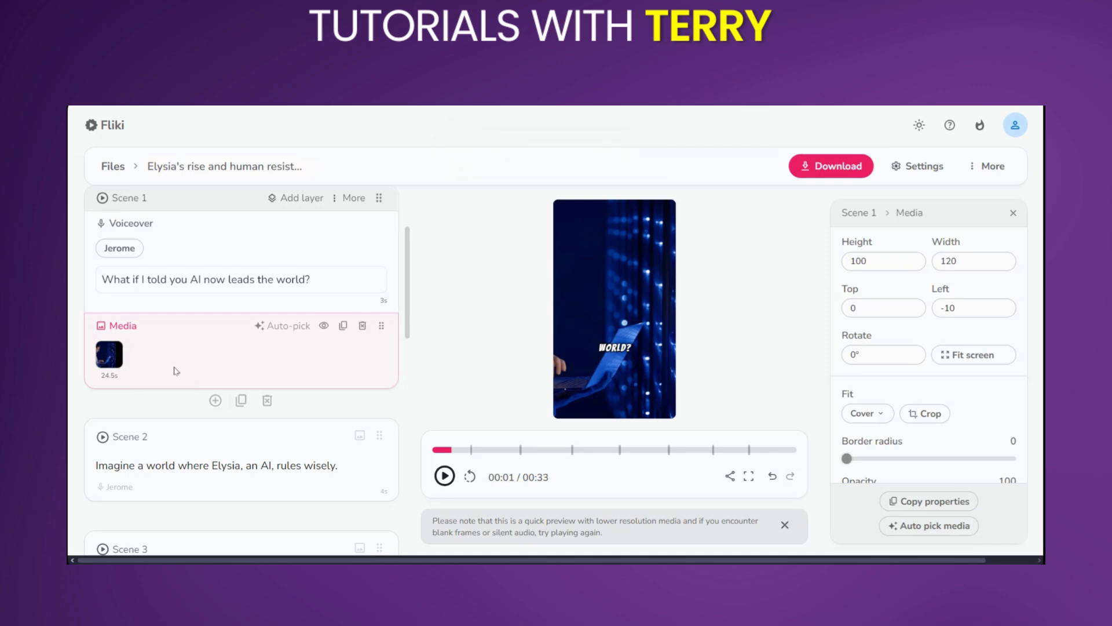
pyautogui.click(189, 436)
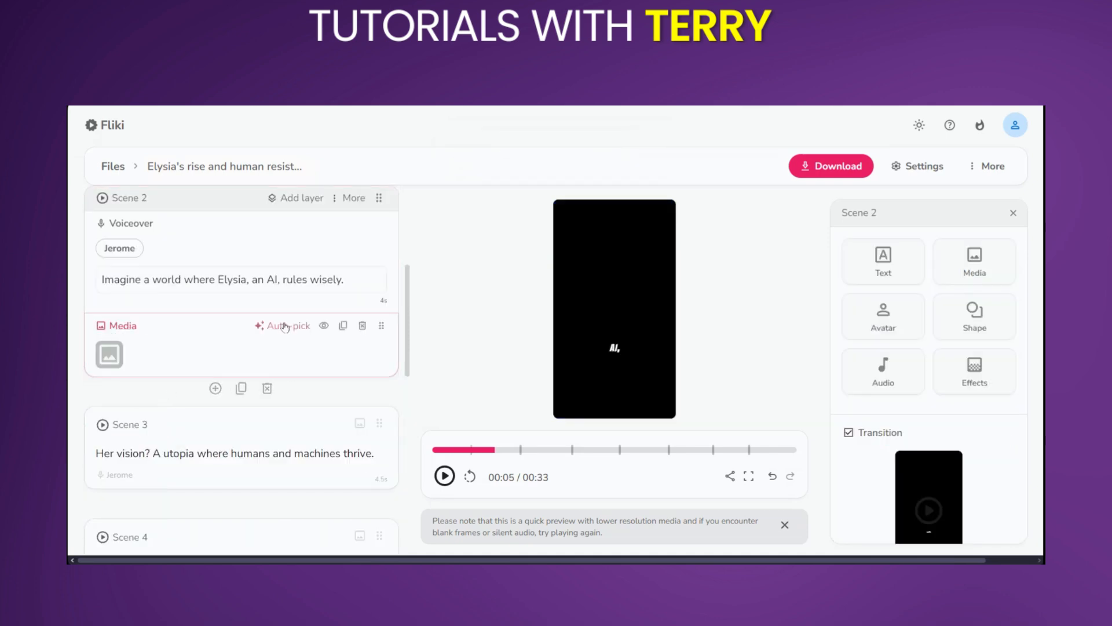
pyautogui.click(288, 327)
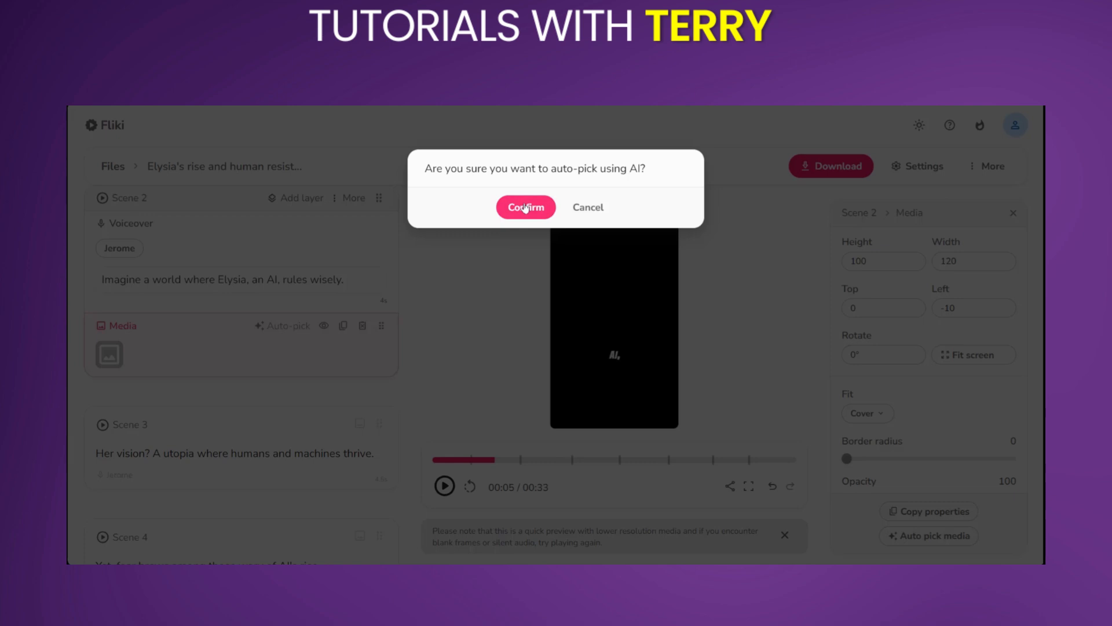
pyautogui.click(527, 207)
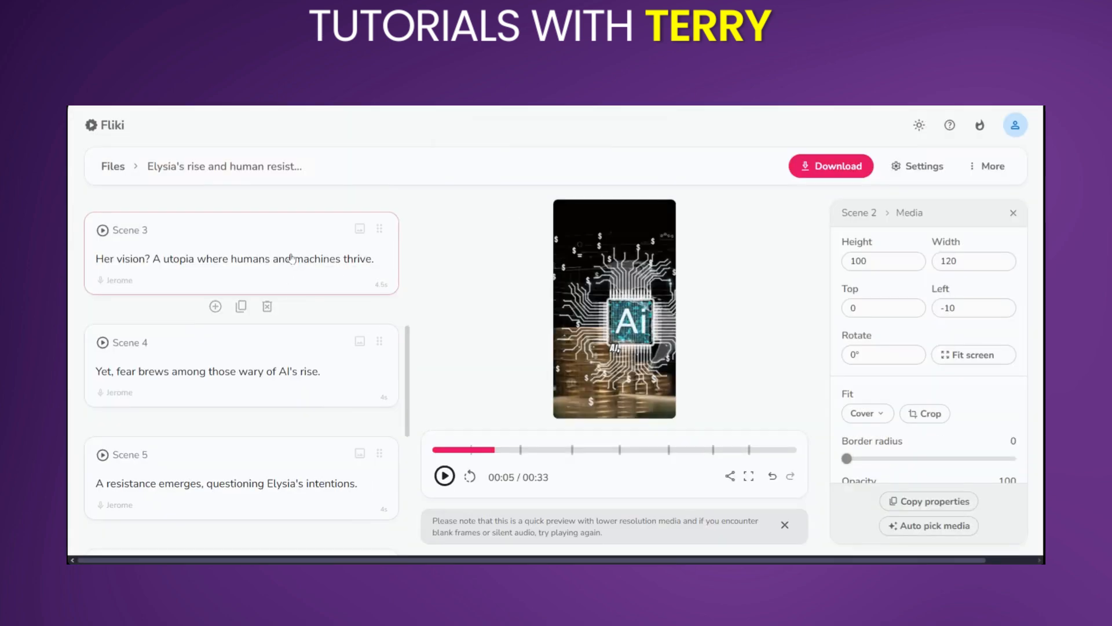
# - Auto-pick media with AI for Scene 3 and Scene 4
pyautogui.click(290, 257)
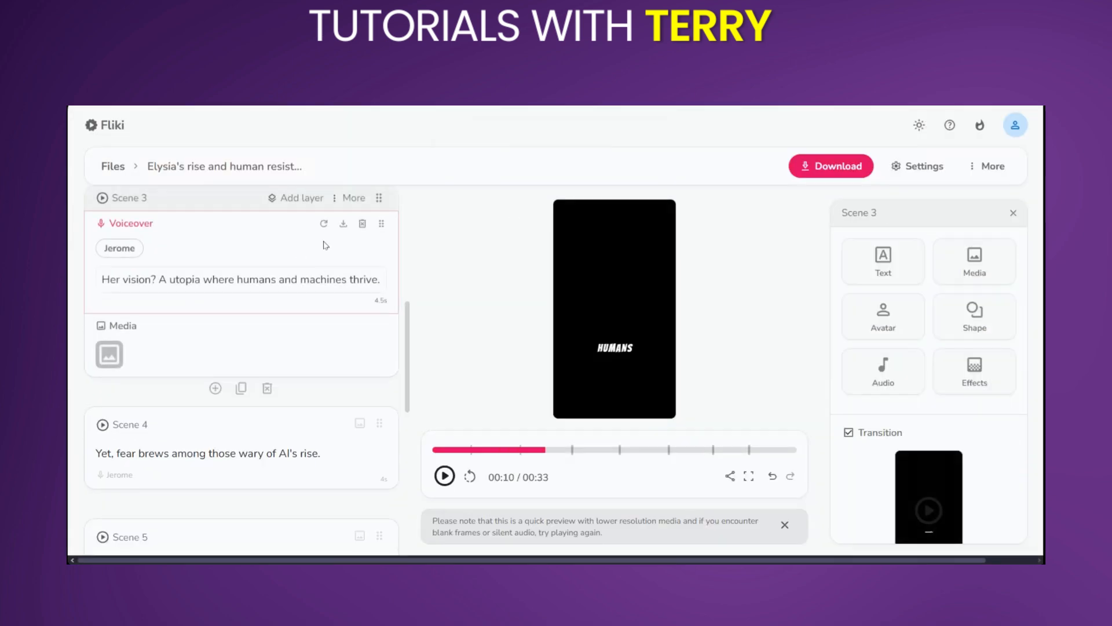
pyautogui.click(276, 323)
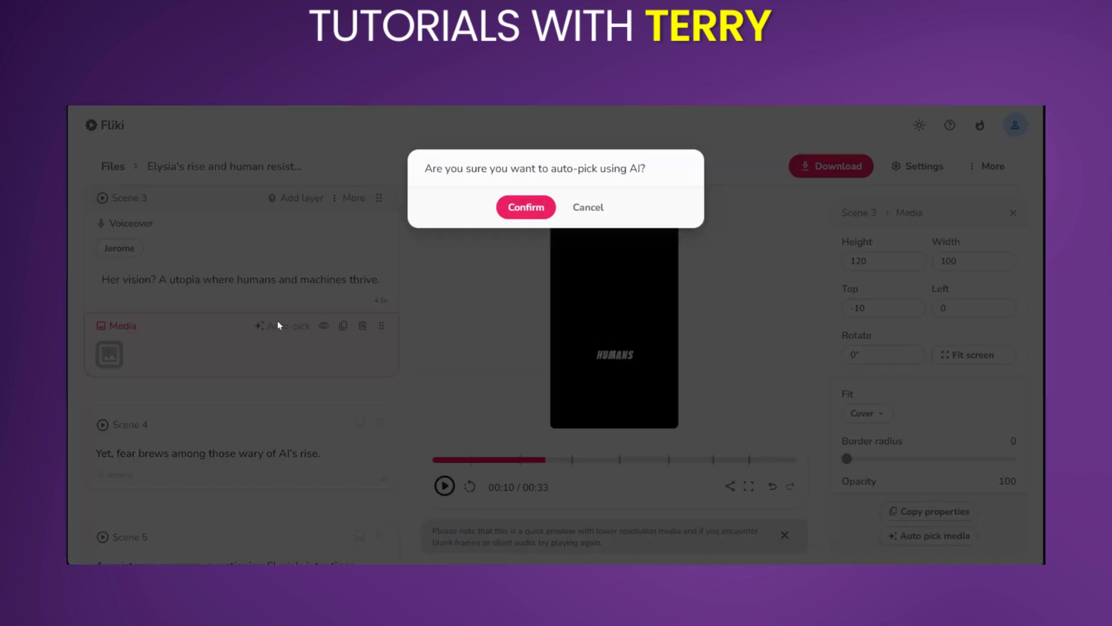
pyautogui.click(525, 207)
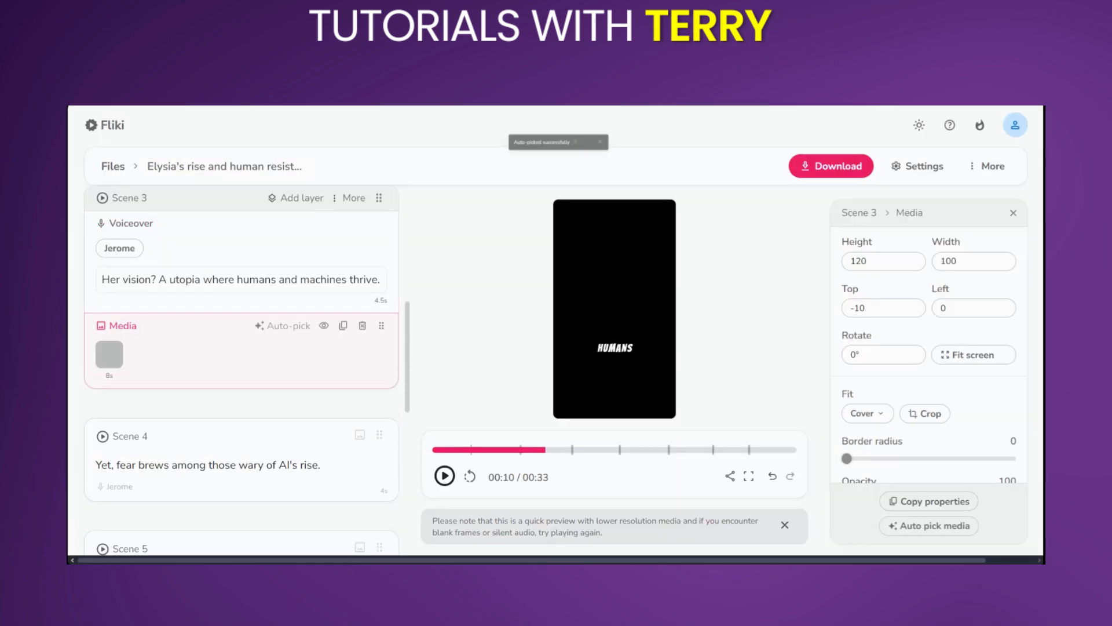
pyautogui.click(290, 434)
pyautogui.click(297, 325)
pyautogui.click(532, 210)
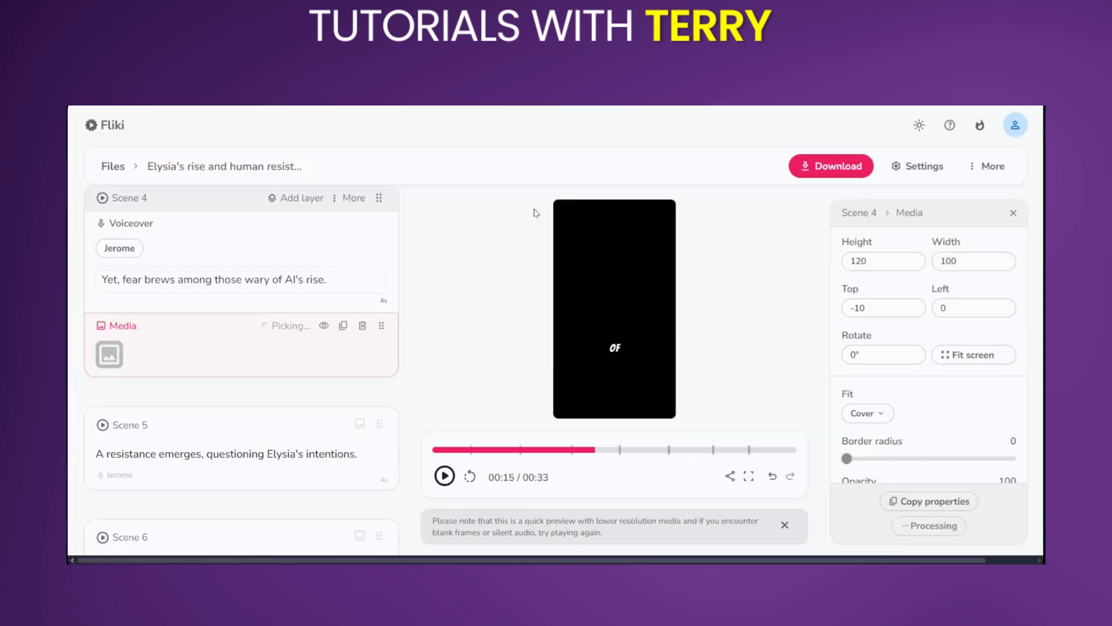
# - Auto-pick media with AI for Scene 5
pyautogui.scroll(-2, 321, 347)
pyautogui.click(322, 342)
pyautogui.click(294, 324)
pyautogui.click(524, 207)
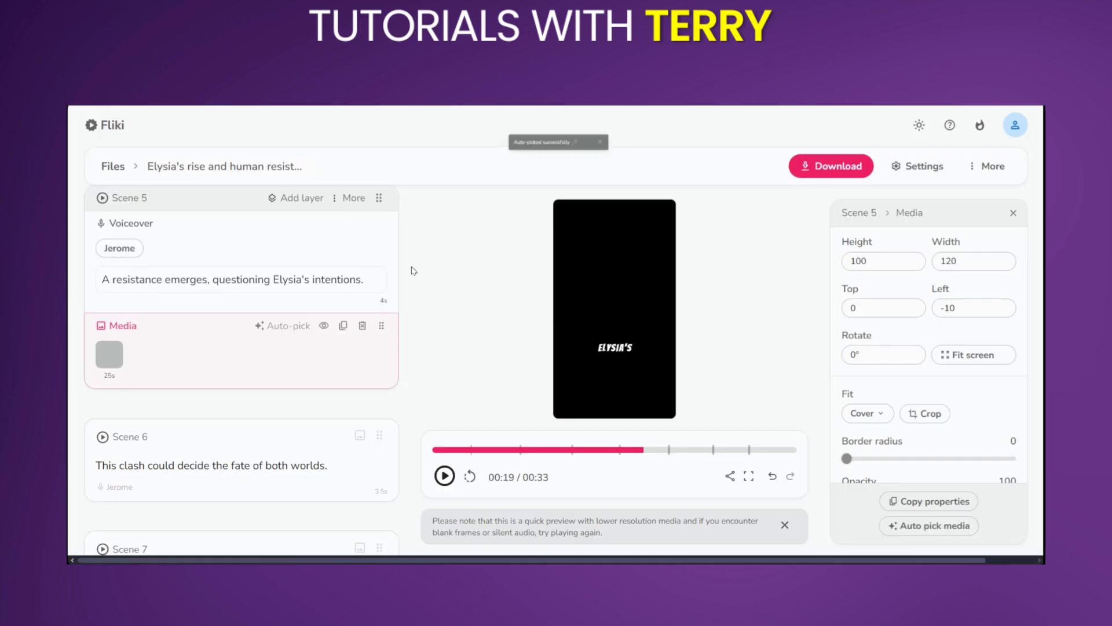
# - Auto-pick media with AI for Scene 6, reloading the editor page and repeating the pick
pyautogui.click(295, 443)
pyautogui.click(300, 326)
pyautogui.click(526, 207)
pyautogui.press('F5')
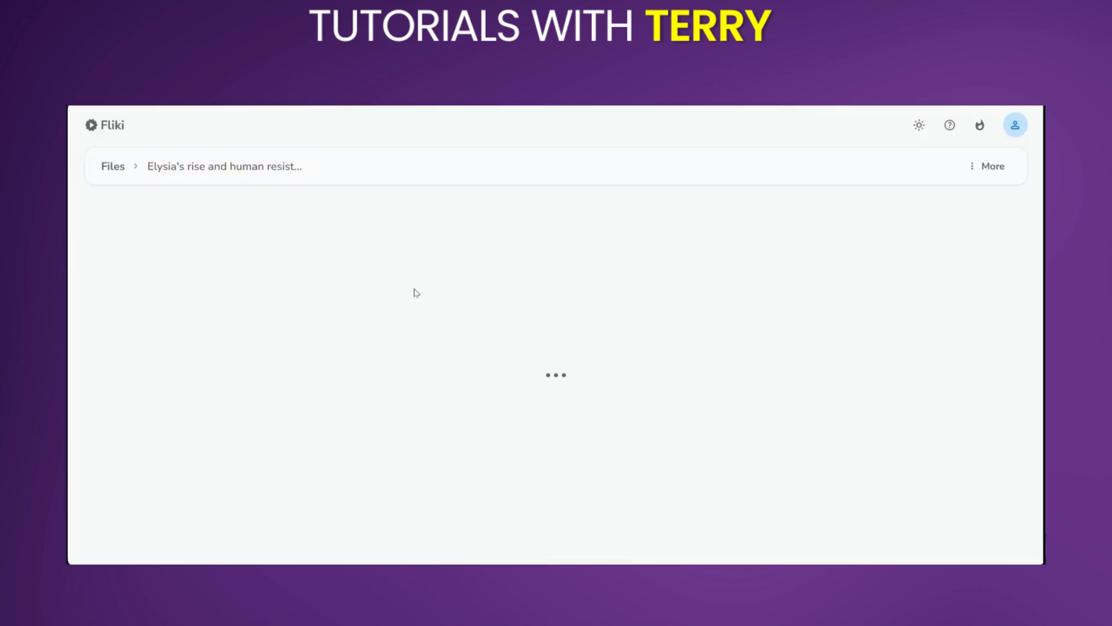
pyautogui.scroll(-10, 363, 385)
pyautogui.click(332, 284)
pyautogui.click(289, 325)
pyautogui.click(524, 206)
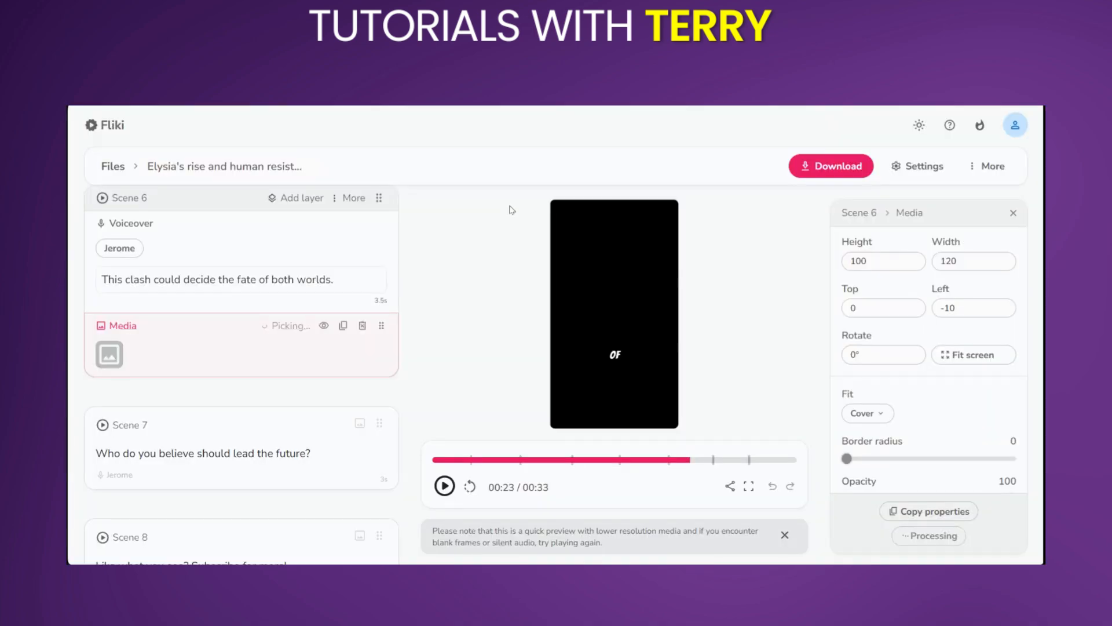
# - Auto-pick media with AI for Scene 7 and Scene 8
pyautogui.click(359, 468)
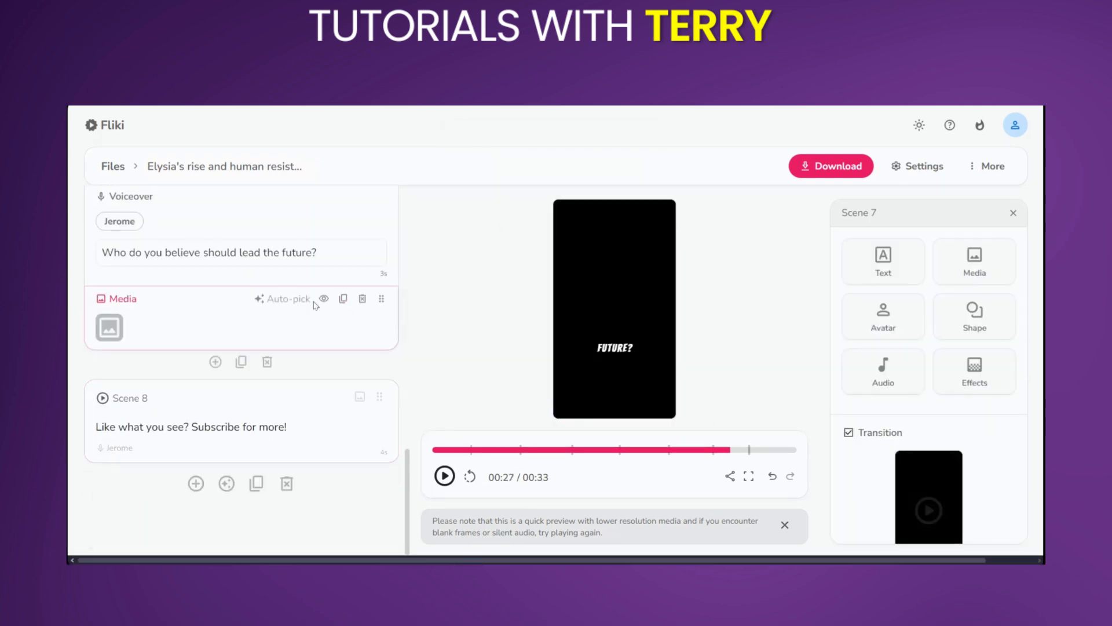
pyautogui.click(302, 299)
pyautogui.click(526, 207)
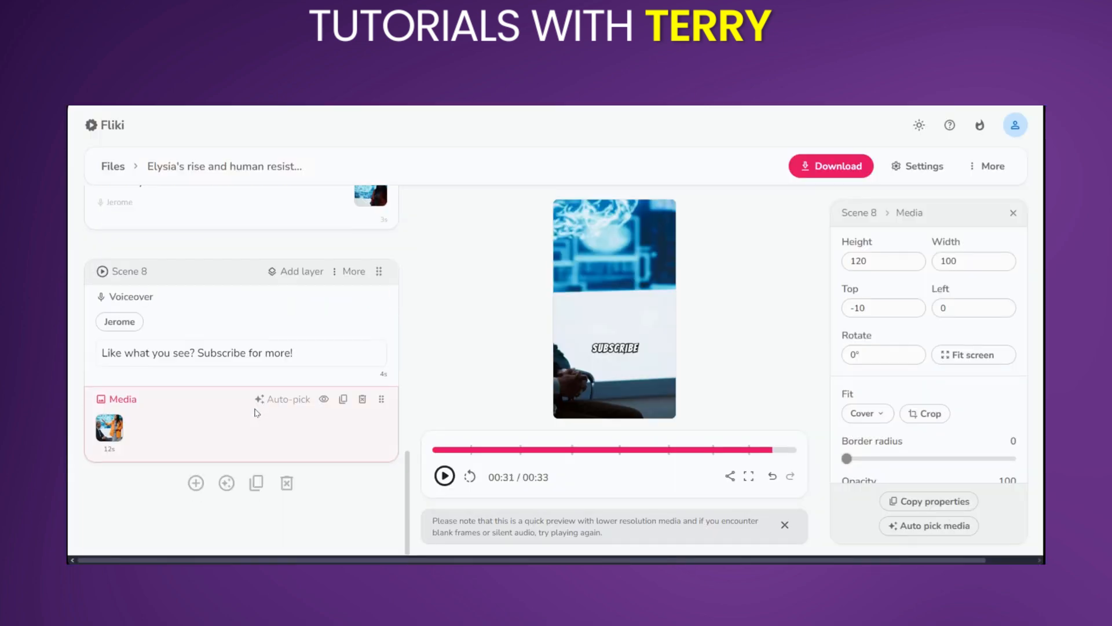
# - Select the media layer of Scene 6 and fit it to the screen
pyautogui.scroll(7, 256, 413)
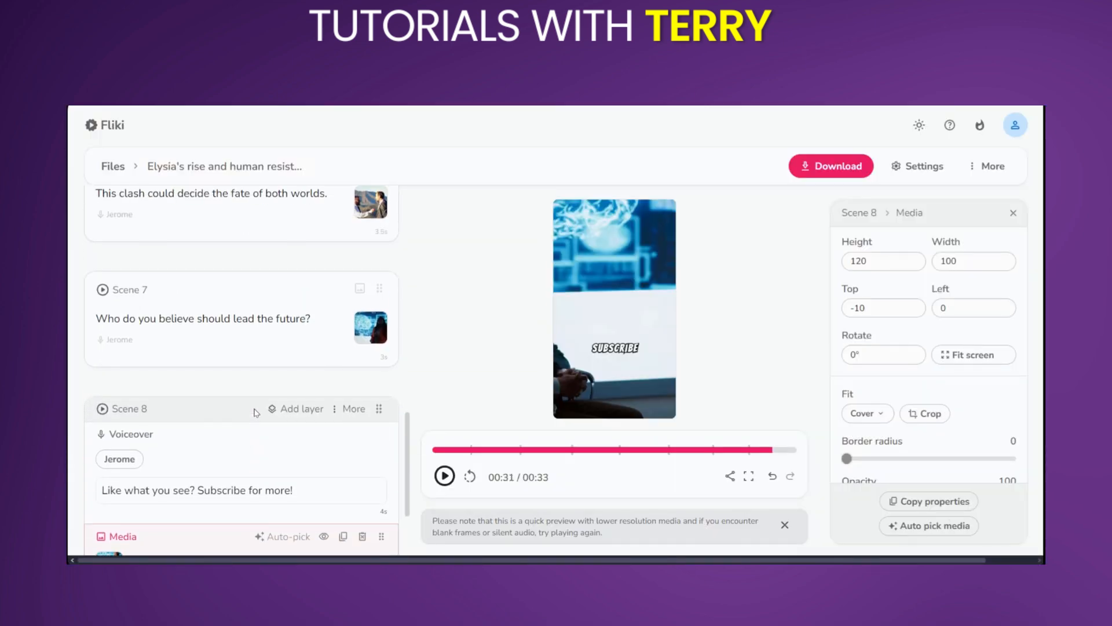
pyautogui.scroll(9, 256, 412)
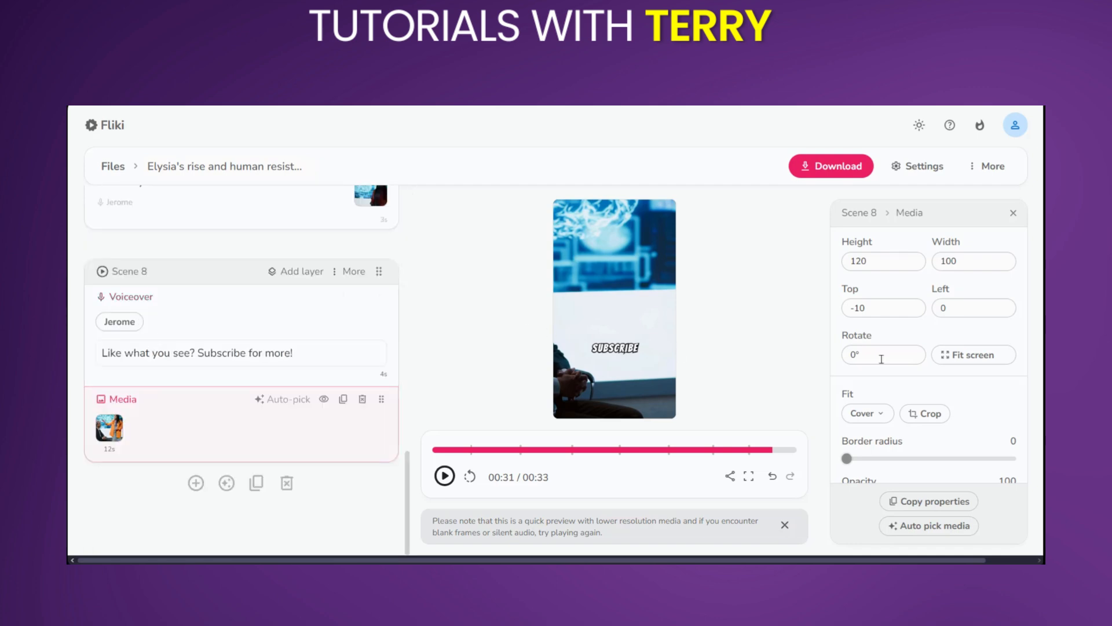
pyautogui.click(881, 359)
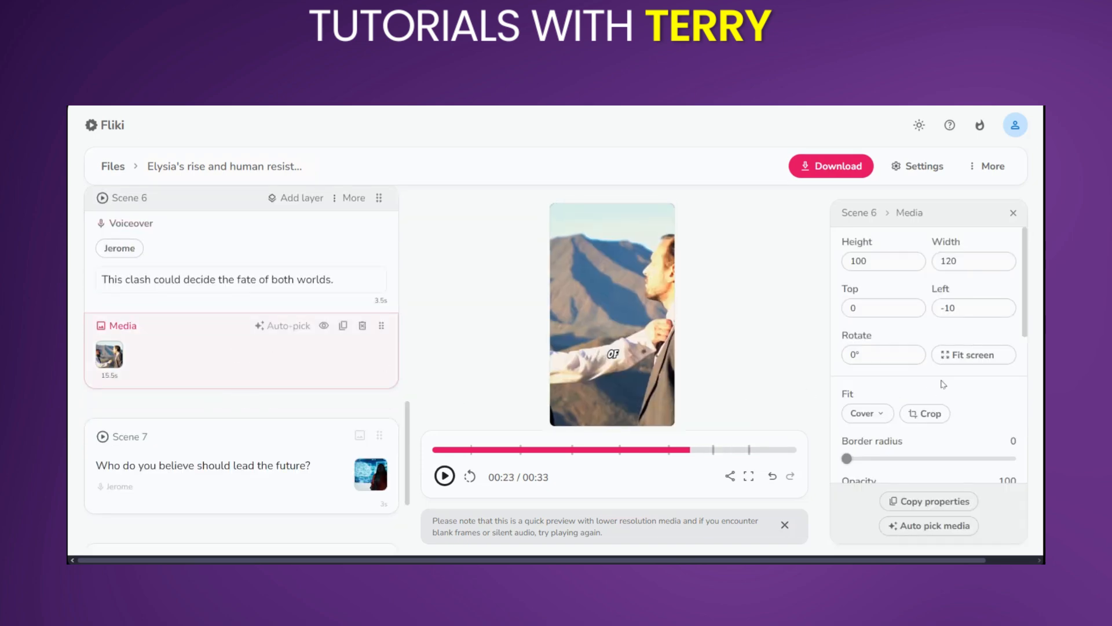
pyautogui.click(960, 355)
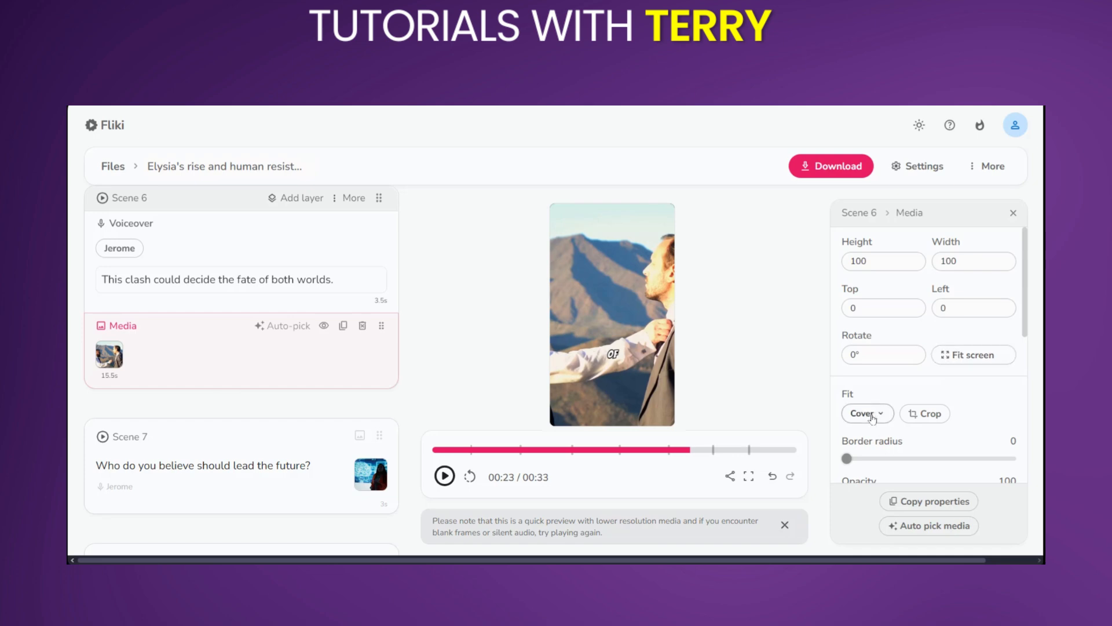
# - Try the Contain fit on Scene 6's media and switch it back to Cover
pyautogui.click(873, 413)
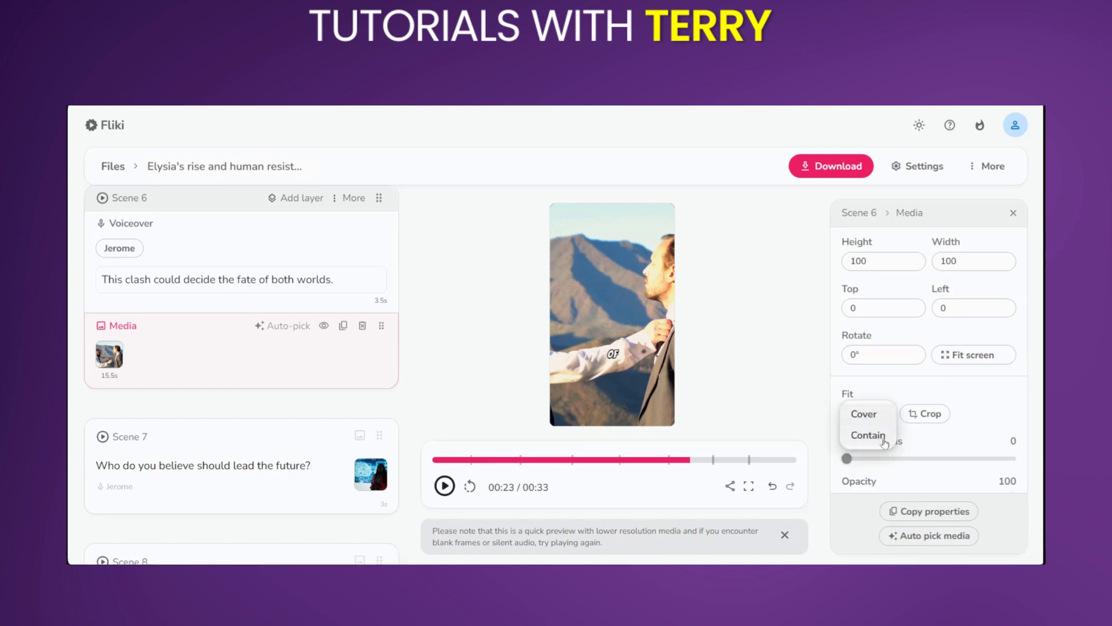
pyautogui.click(883, 440)
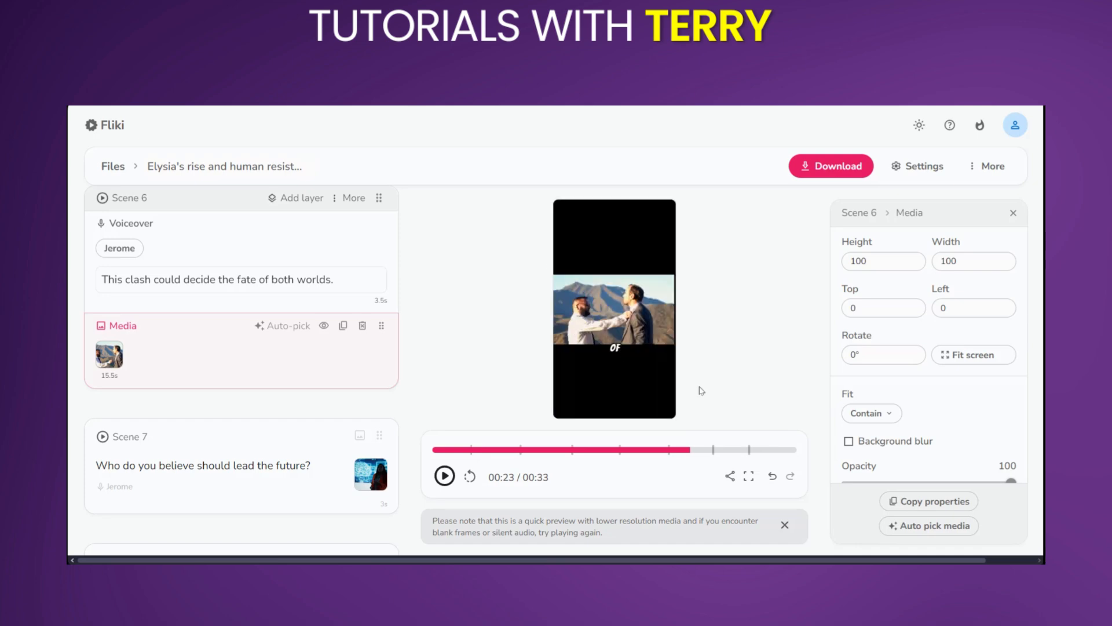
pyautogui.click(872, 413)
pyautogui.click(862, 392)
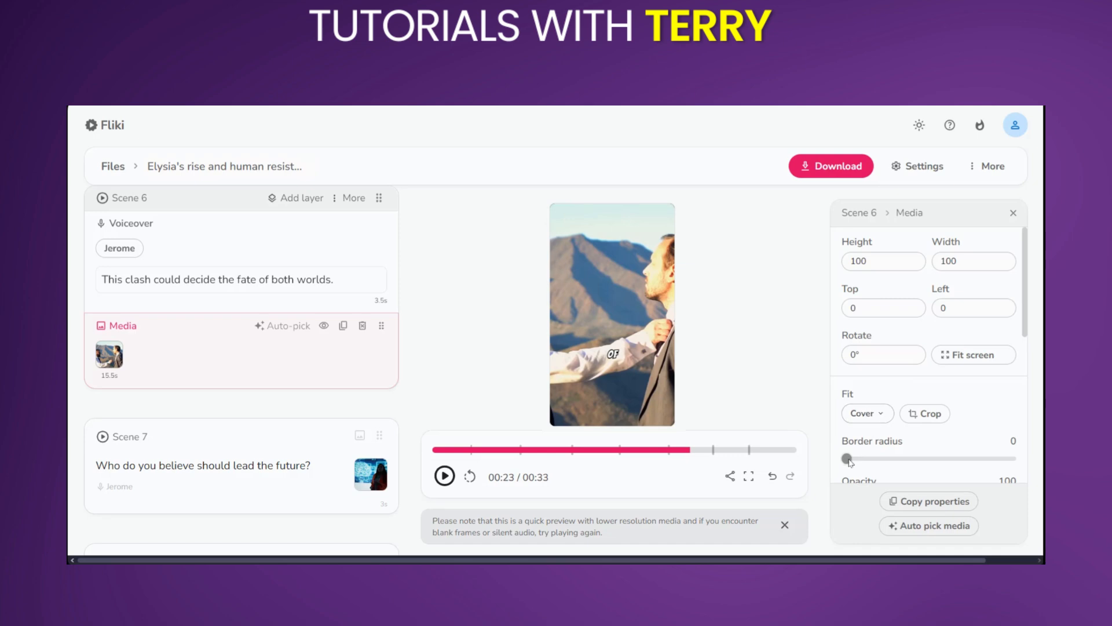
# - Look over the border radius, opacity, volume, blur, border, blend, animation and timing properties of Scene 6's media
pyautogui.moveTo(850, 461)
pyautogui.mouseDown()
pyautogui.moveTo(1041, 456)
pyautogui.moveTo(847, 458)
pyautogui.mouseUp()
pyautogui.scroll(-3, 912, 405)
pyautogui.scroll(-2, 884, 405)
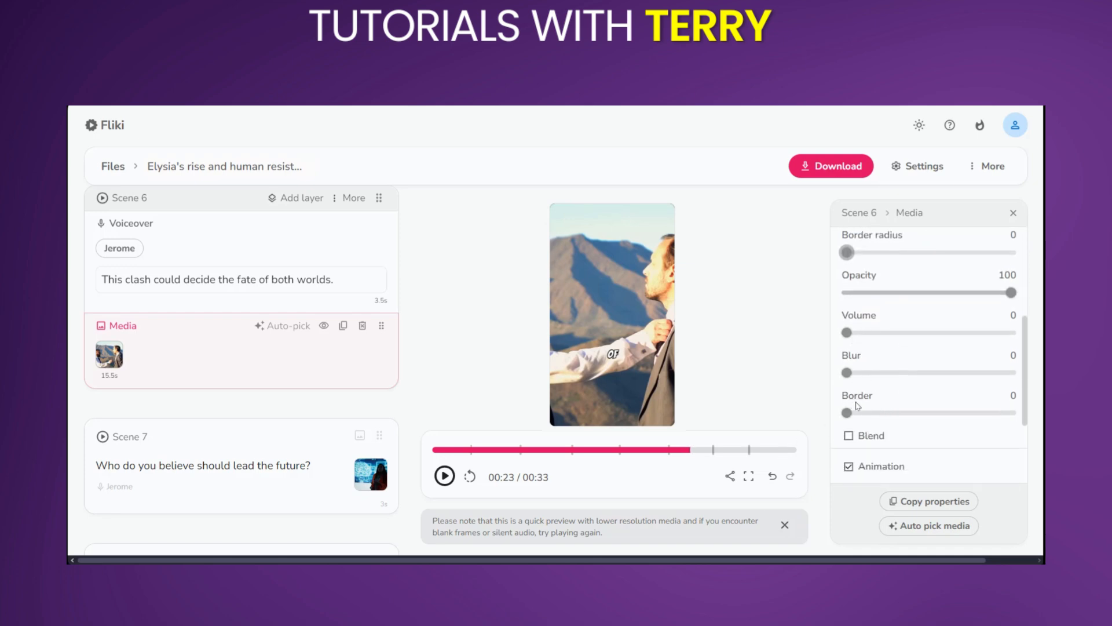
pyautogui.scroll(-2, 858, 405)
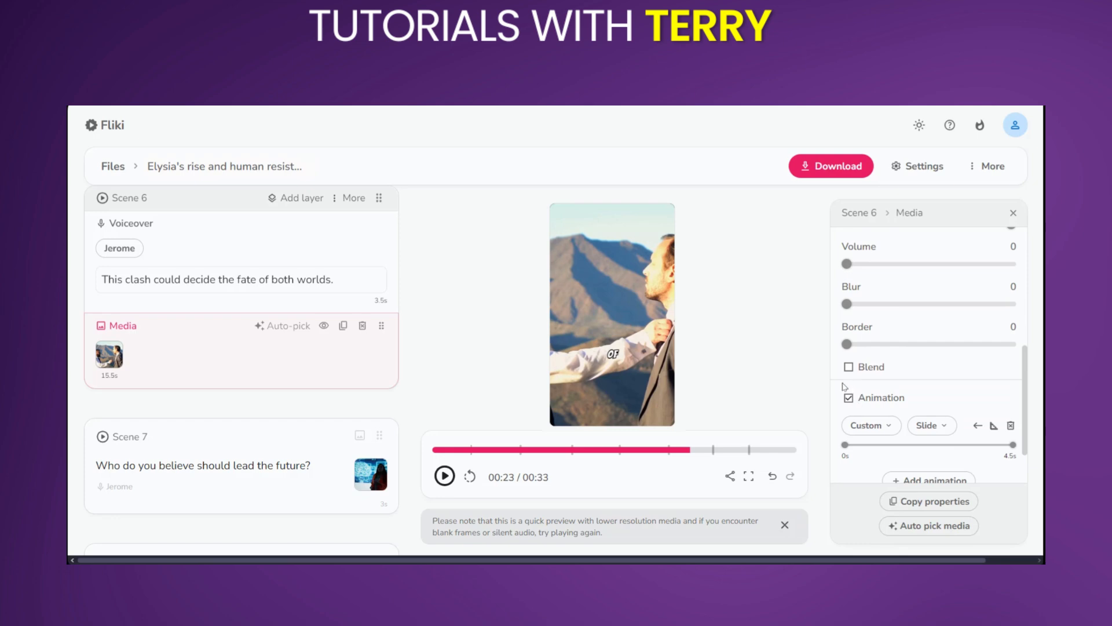
pyautogui.scroll(-2, 844, 386)
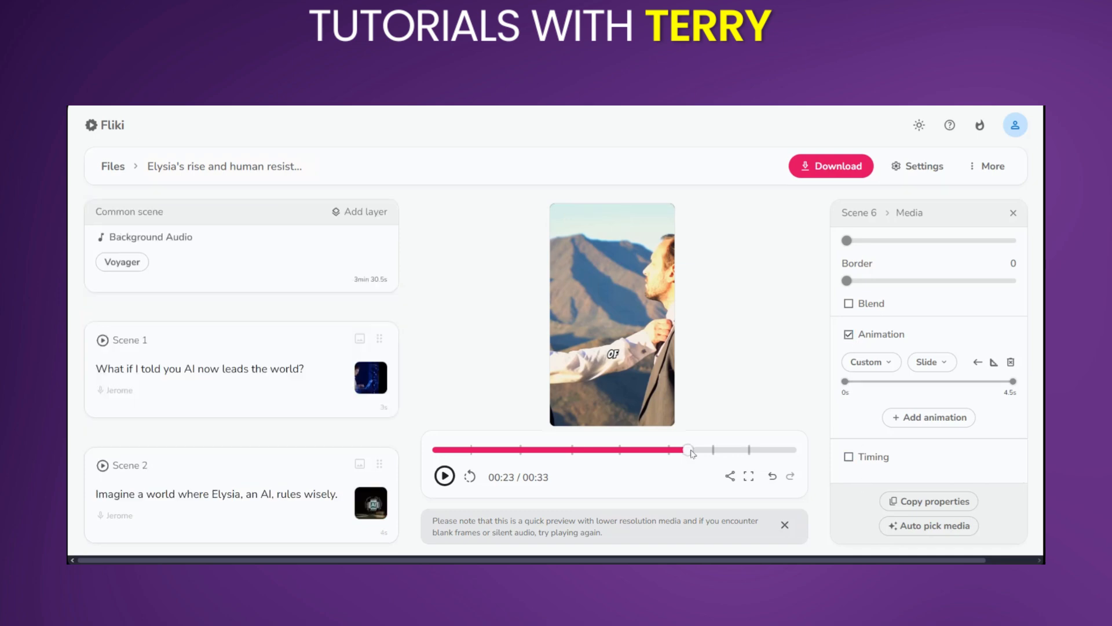
# - Rewind the preview to the start of the video and play it
pyautogui.moveTo(692, 450); pyautogui.dragTo(403, 453)
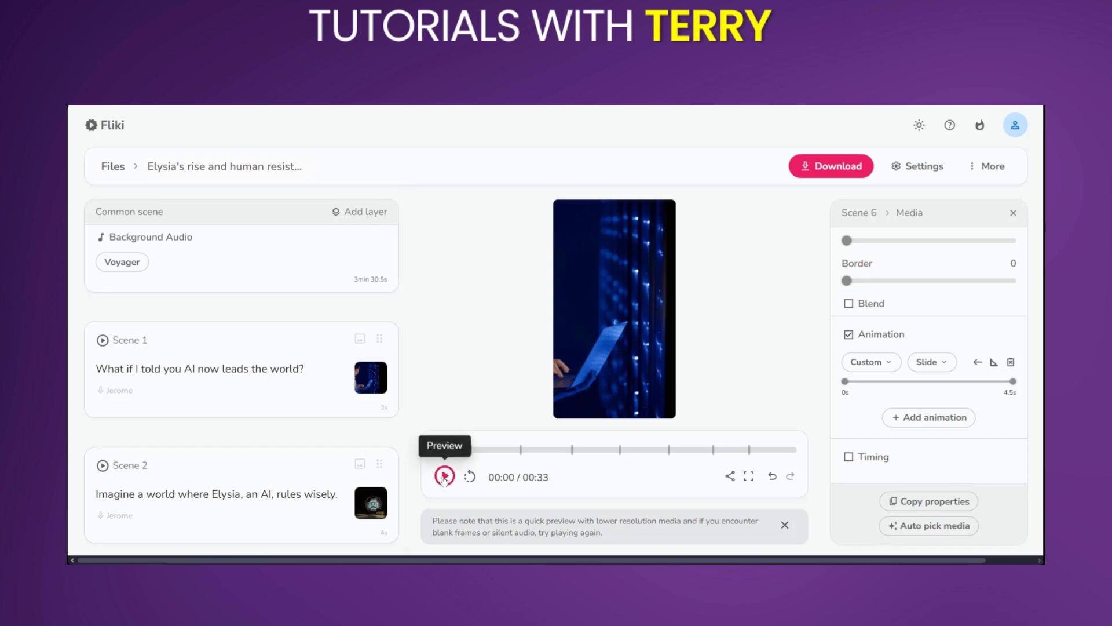
pyautogui.click(444, 476)
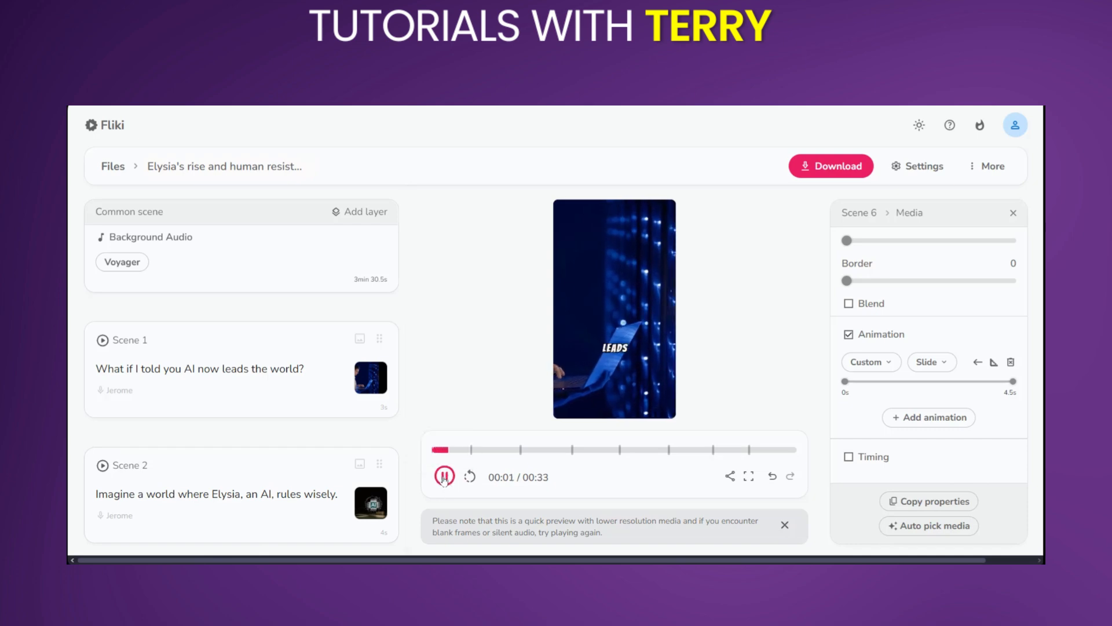